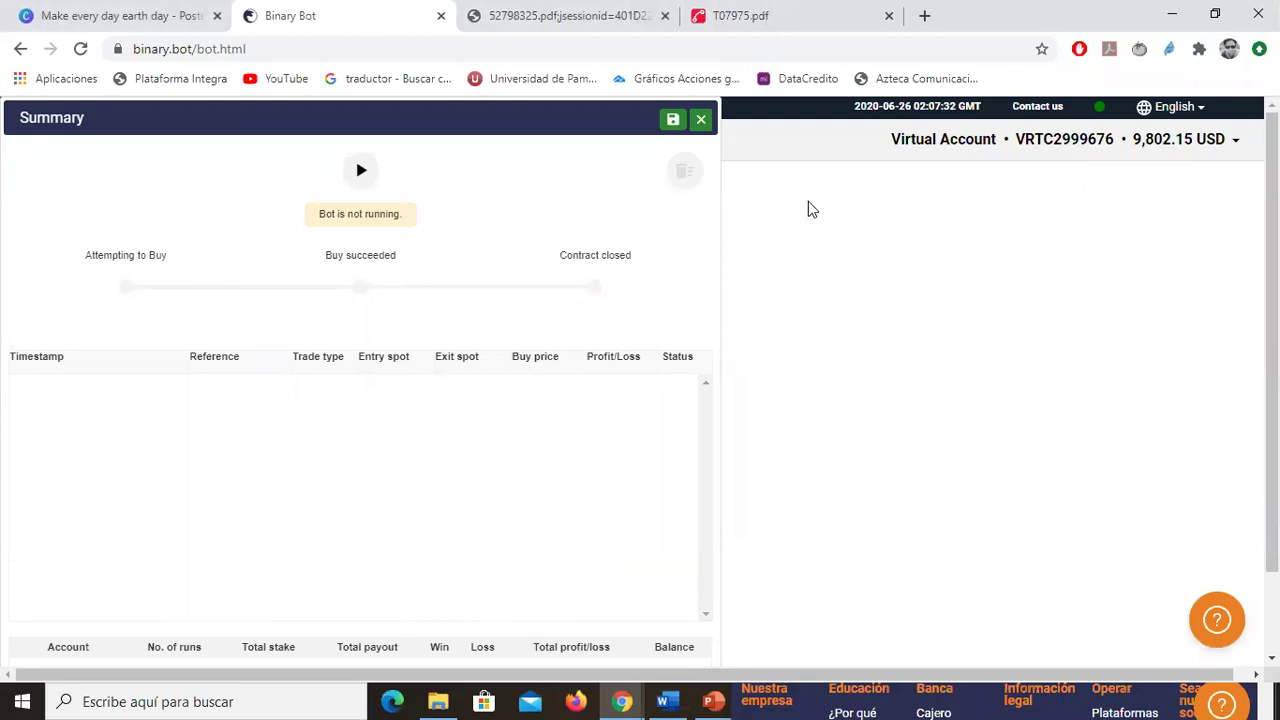
Step: Close the Summary window so the bot's trade contract blocks are uncovered
left_click_drag(220, 109, 605, 183)
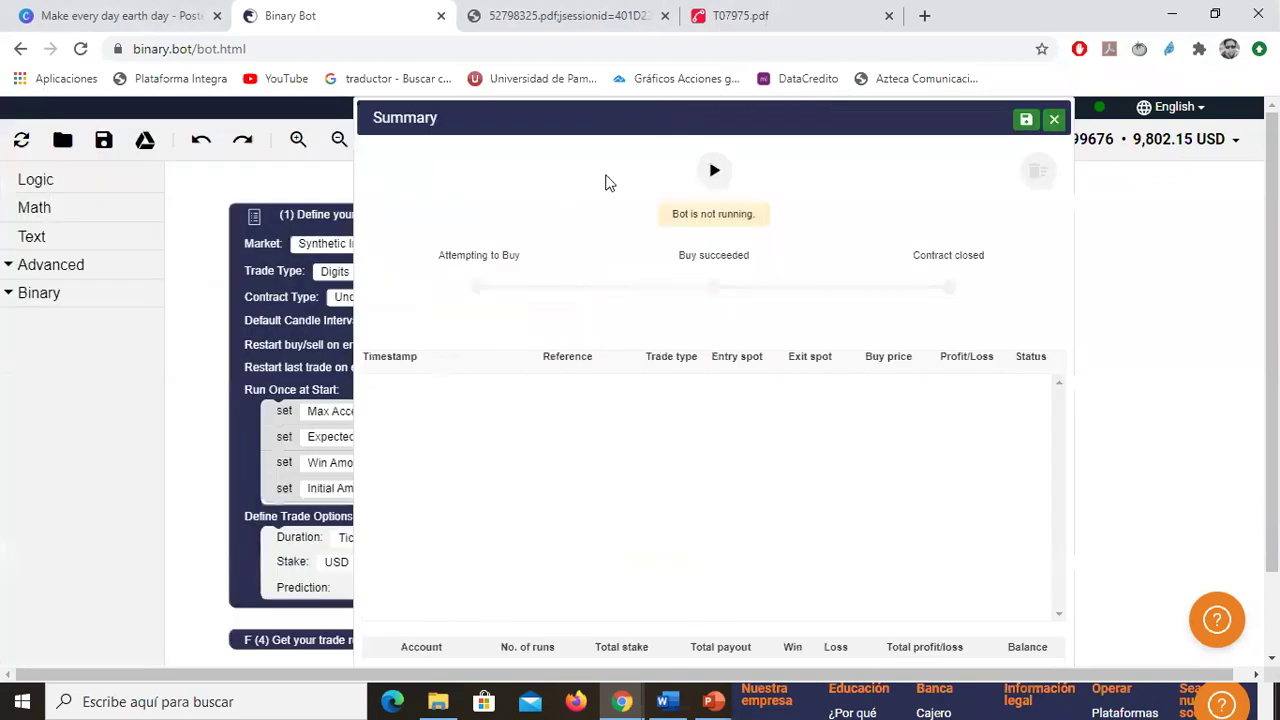
left_click(1054, 119)
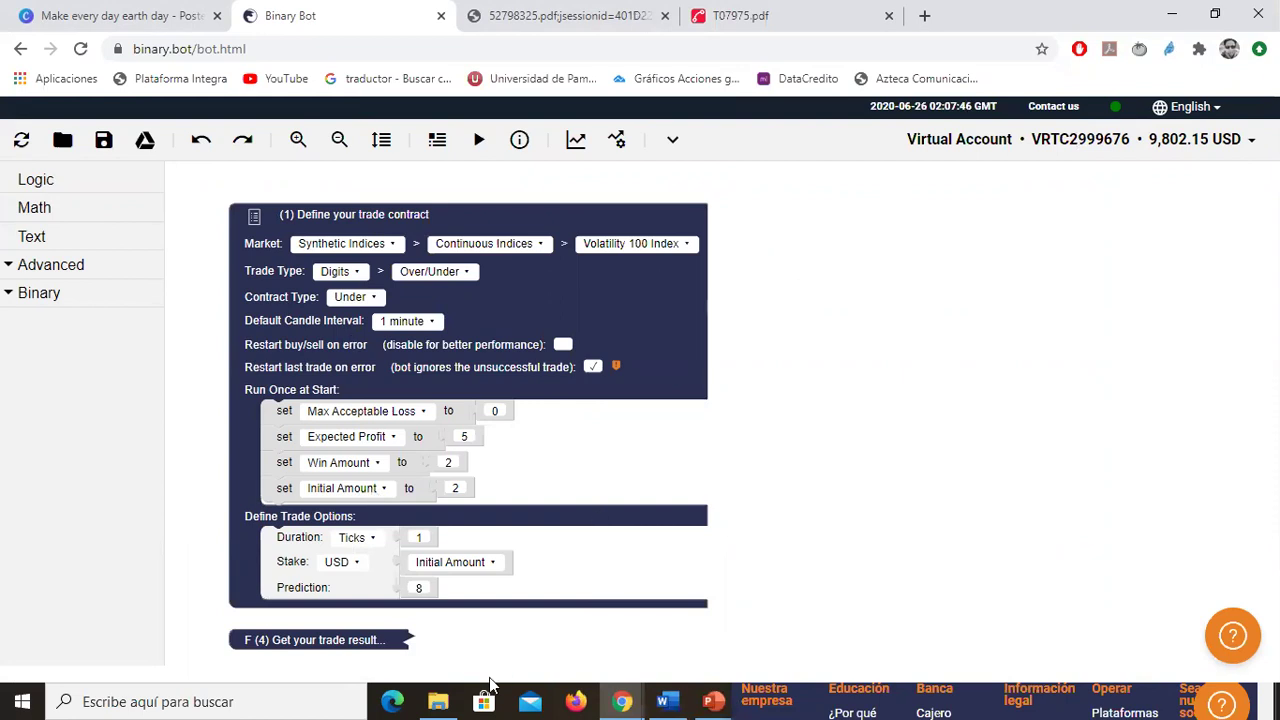
key("alt+Tab")
left_click_drag(818, 342, 450, 335)
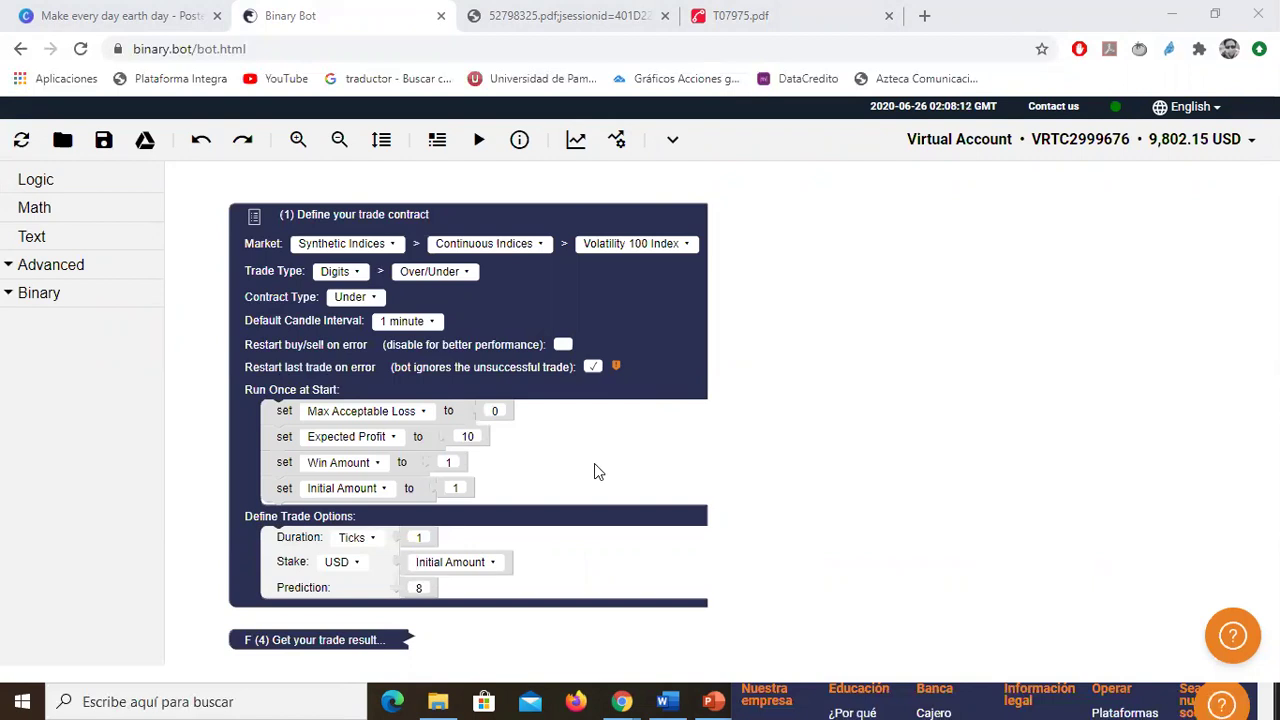
Step: Set Expected Profit to 5 and both Win Amount and Initial Amount to 2 in the Run Once at Start block
left_click(467, 436)
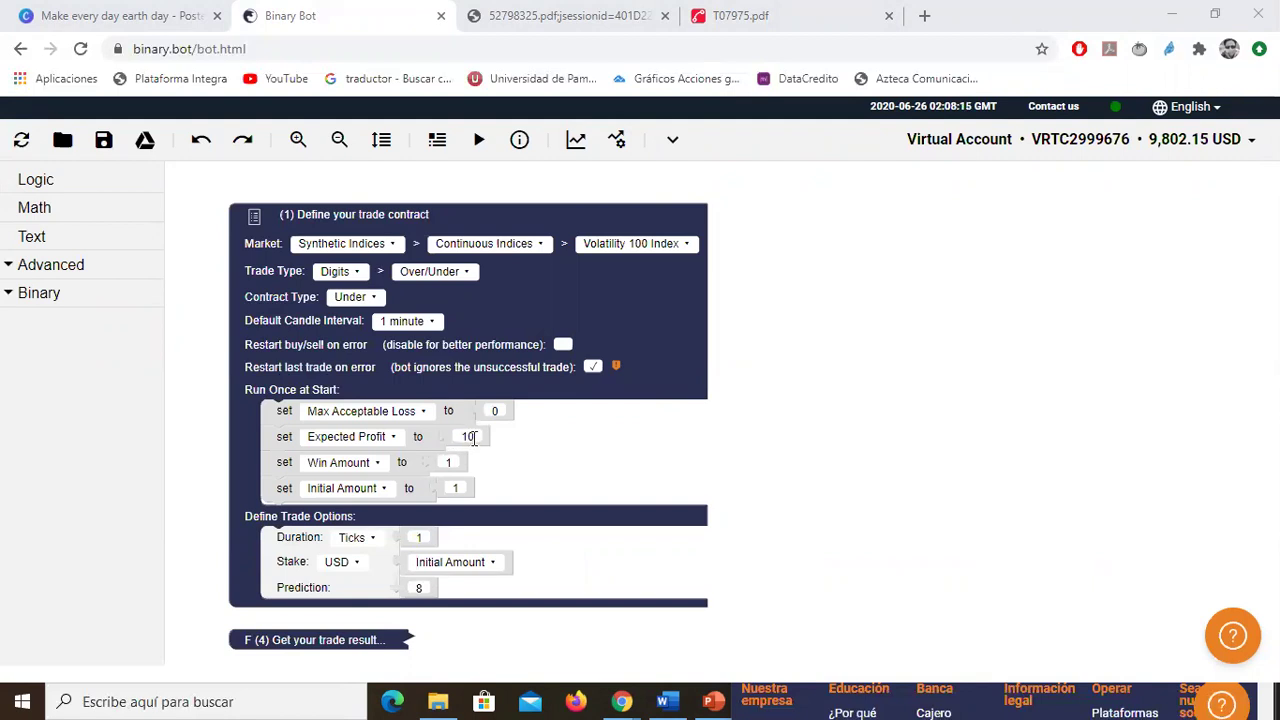
type("5")
left_click(574, 443)
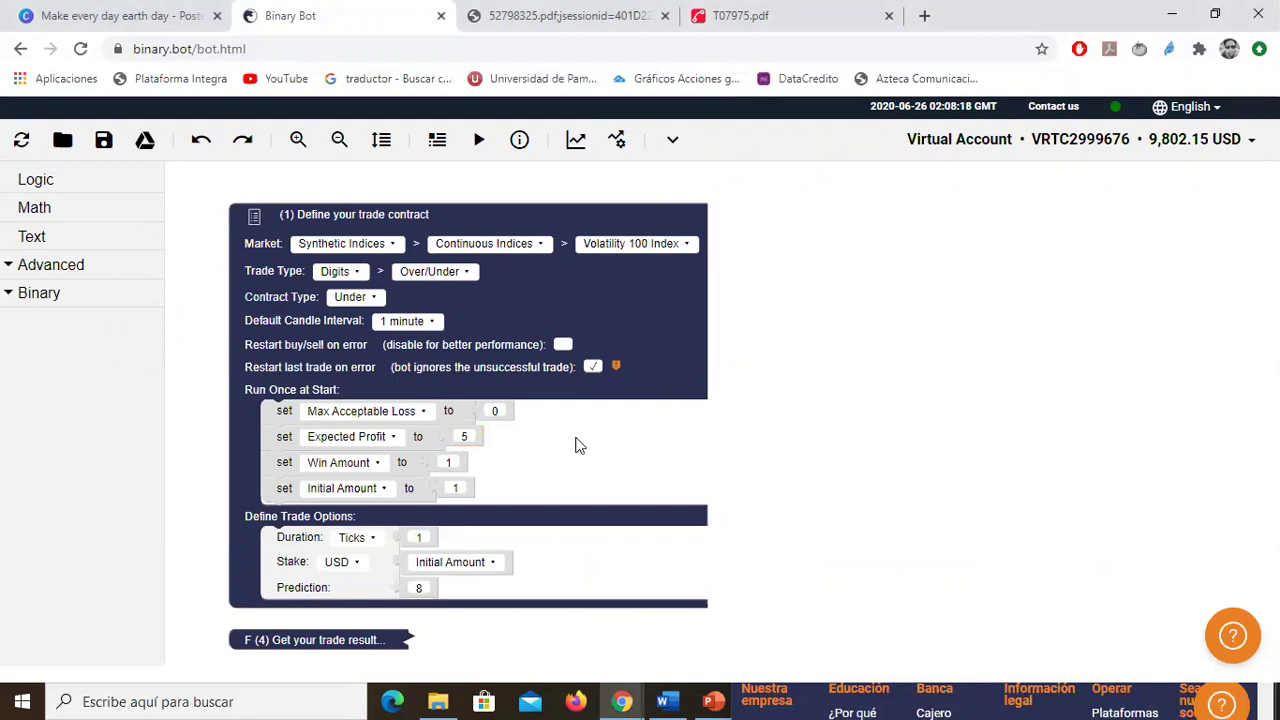
left_click(449, 462)
type("2")
left_click(460, 488)
type("2")
left_click(638, 466)
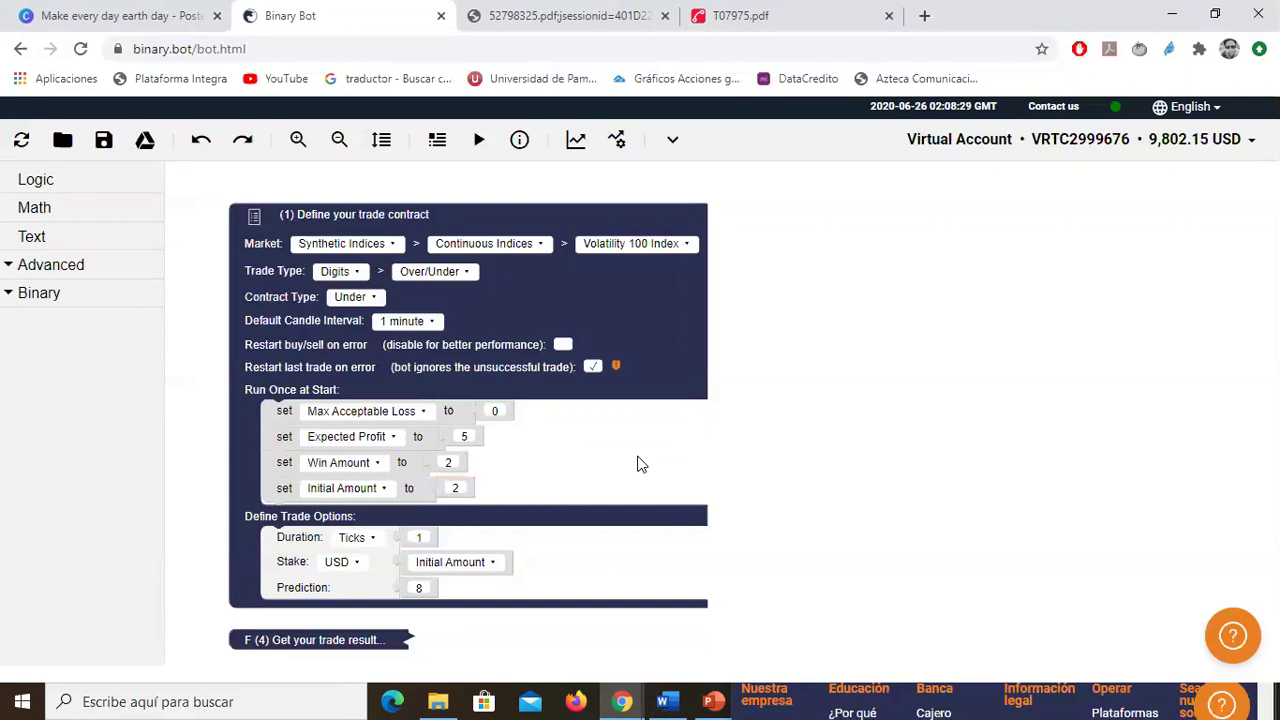
left_click(448, 462)
left_click(541, 458)
Step: Switch to the SmartTrader window and examine the Volatility 100 Index tick chart
mouse_move(622, 701)
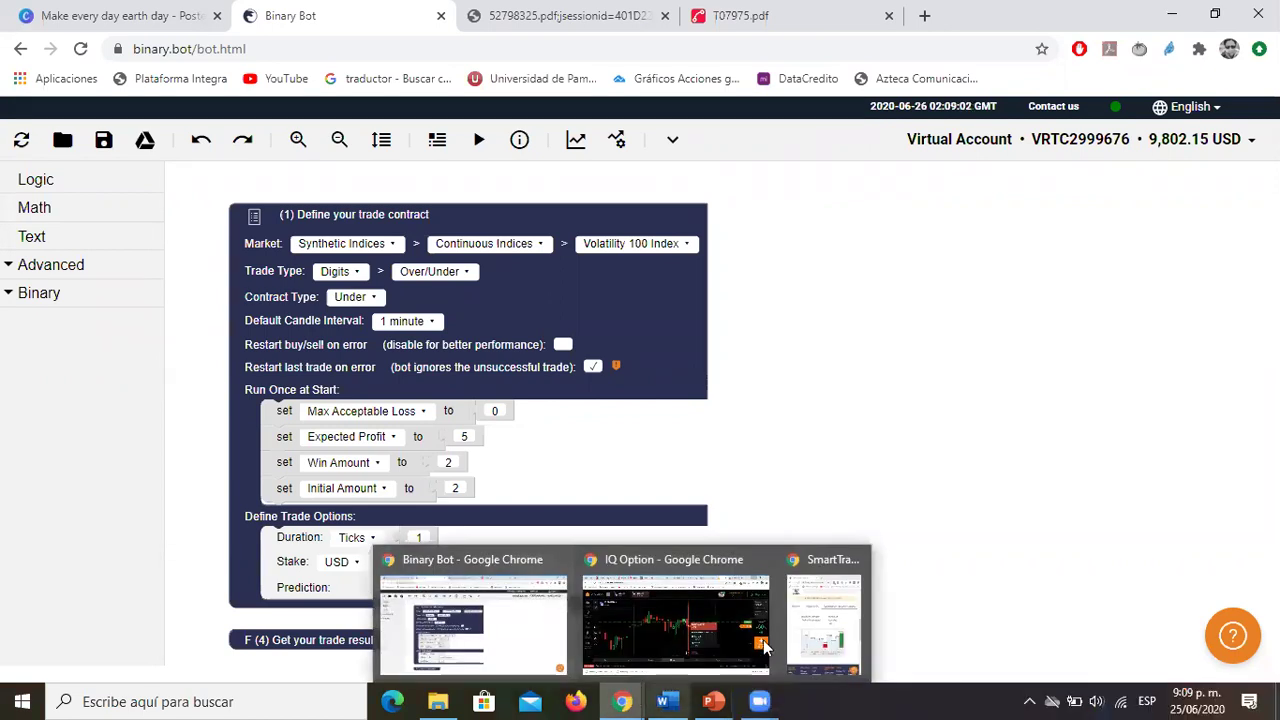
left_click(823, 620)
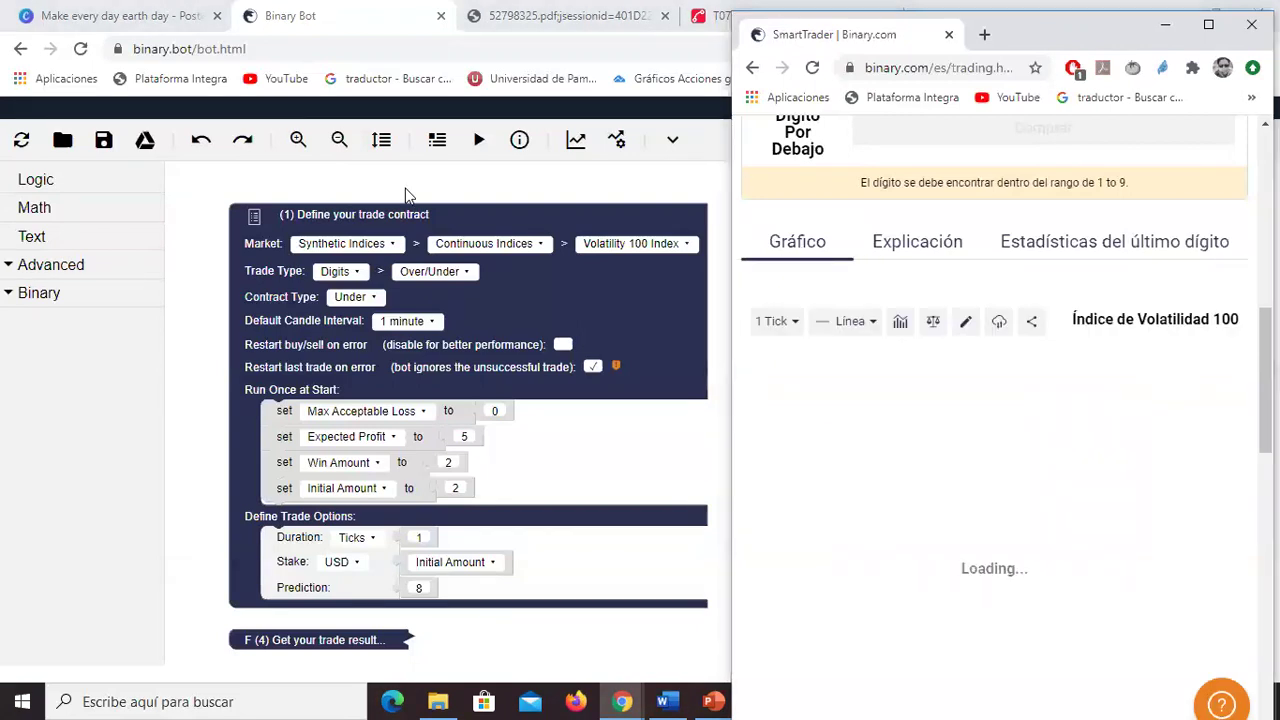
scroll(1200, 515, "up", 5)
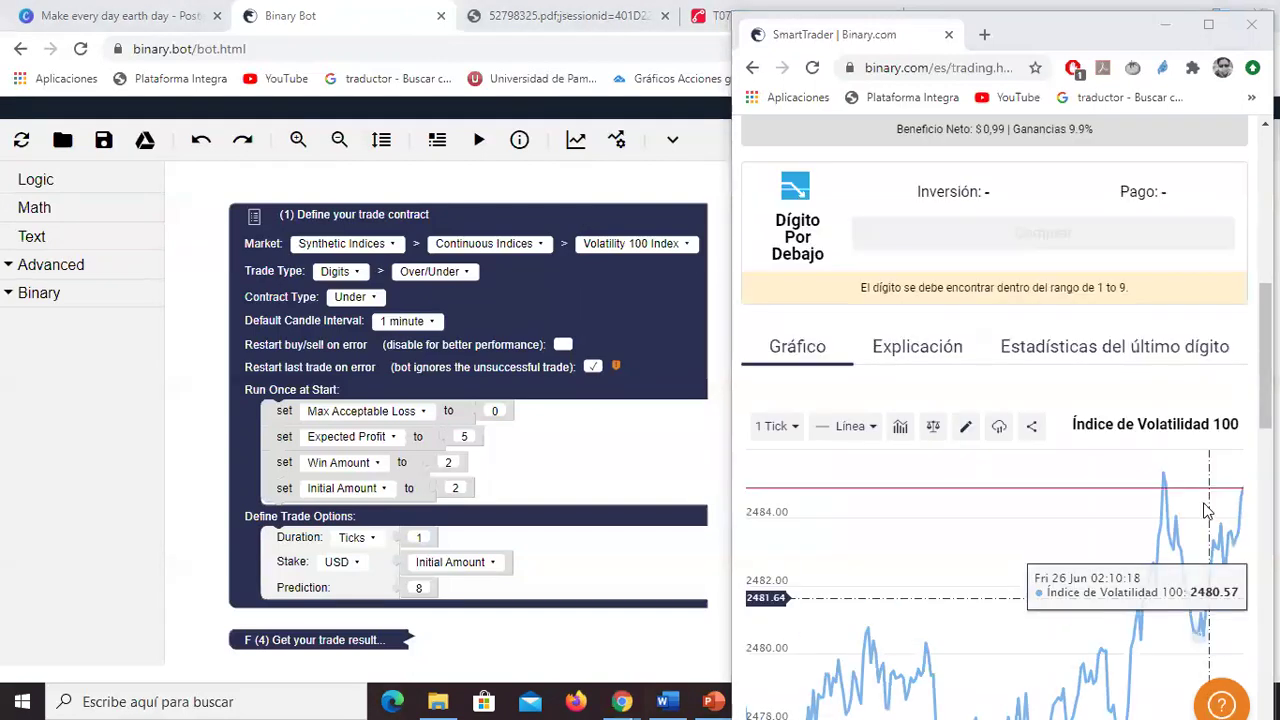
scroll(1160, 525, "down", 3)
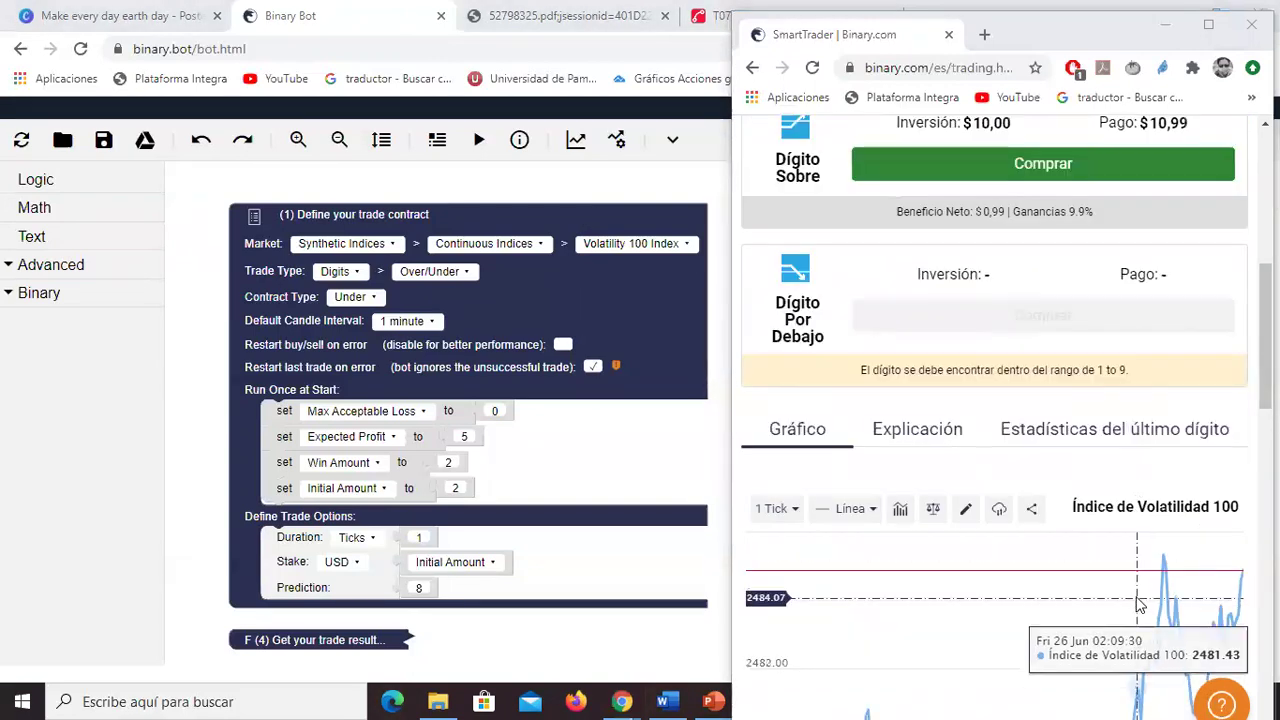
scroll(1141, 606, "down", 5)
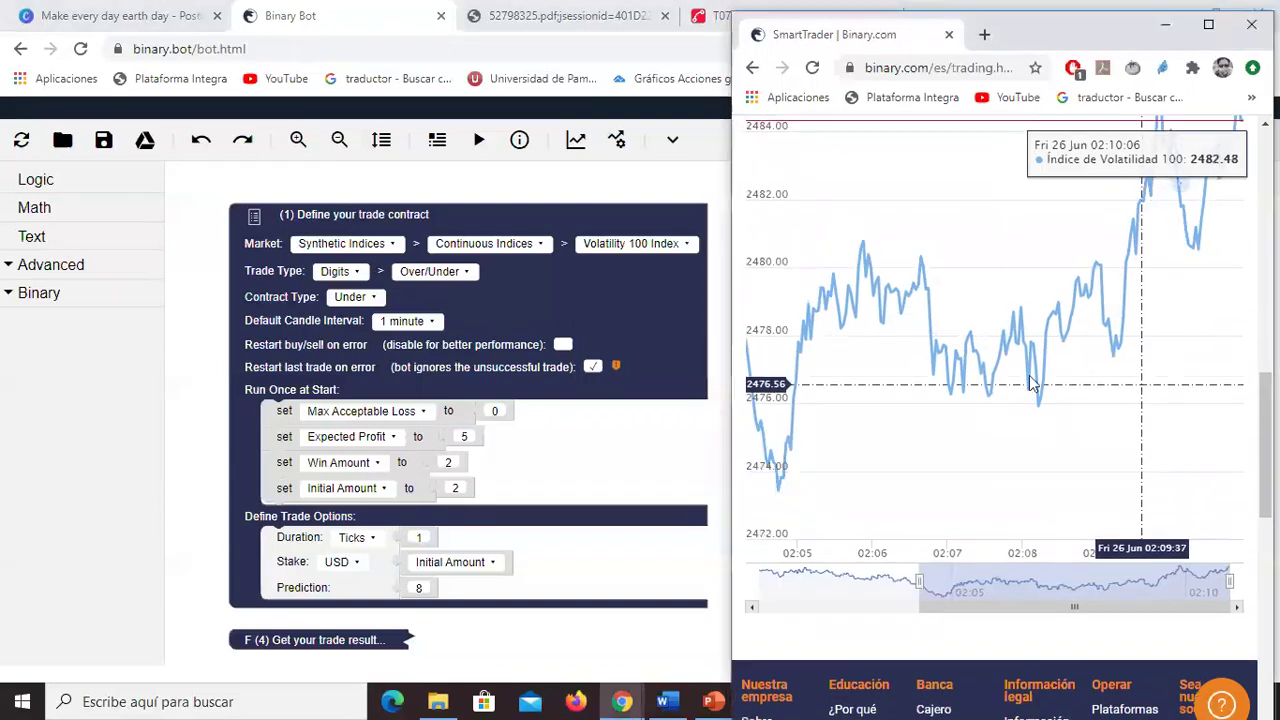
scroll(1170, 410, "up", 2)
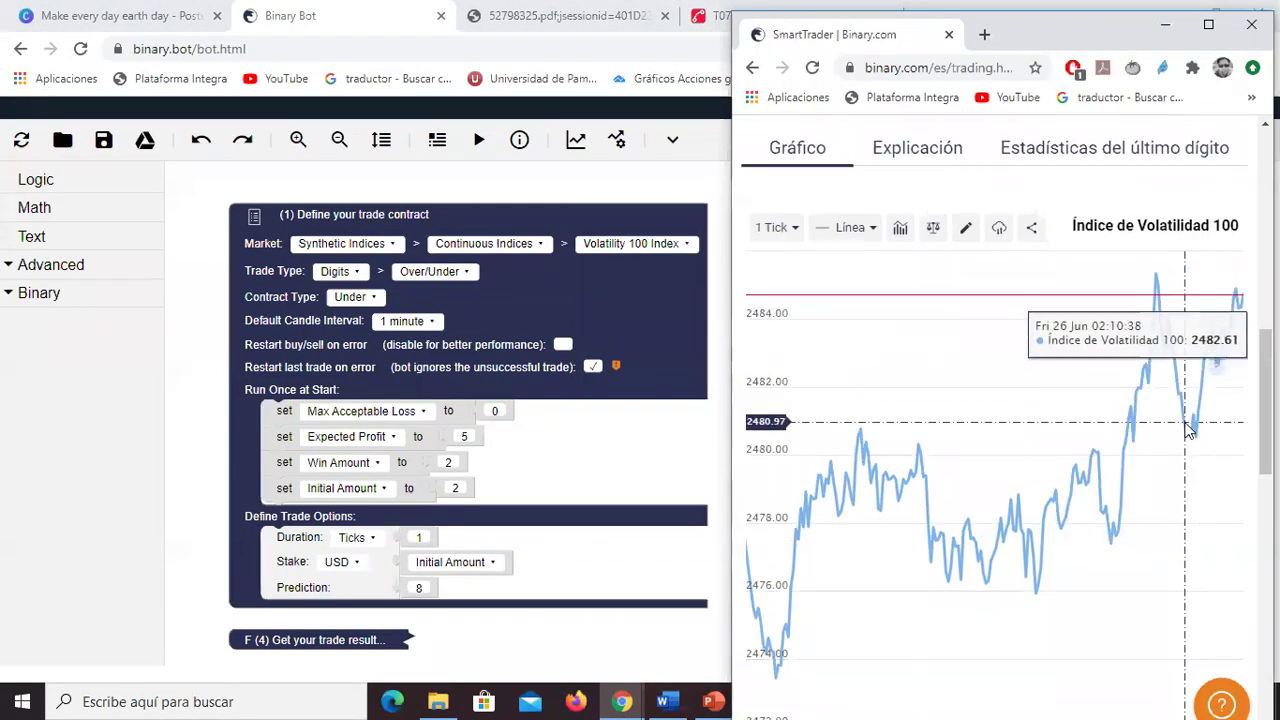
key("ctrl+plus")
key("ctrl+plus")
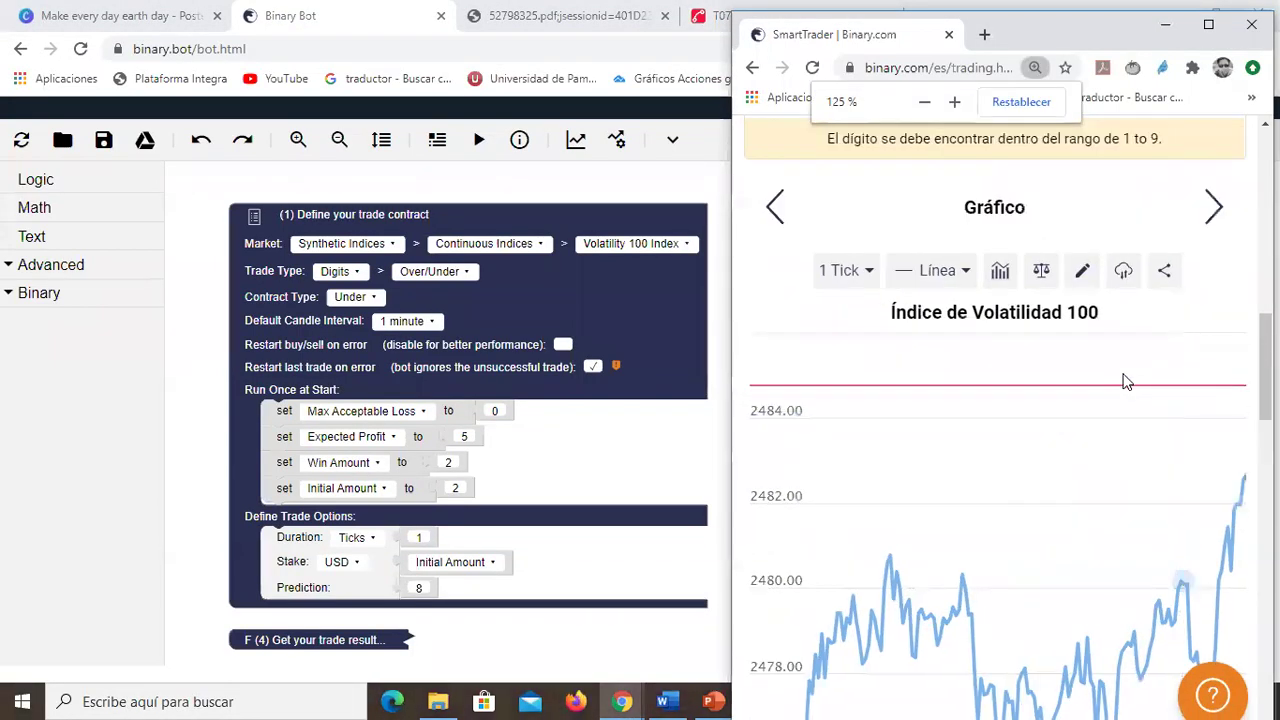
left_click(1021, 101)
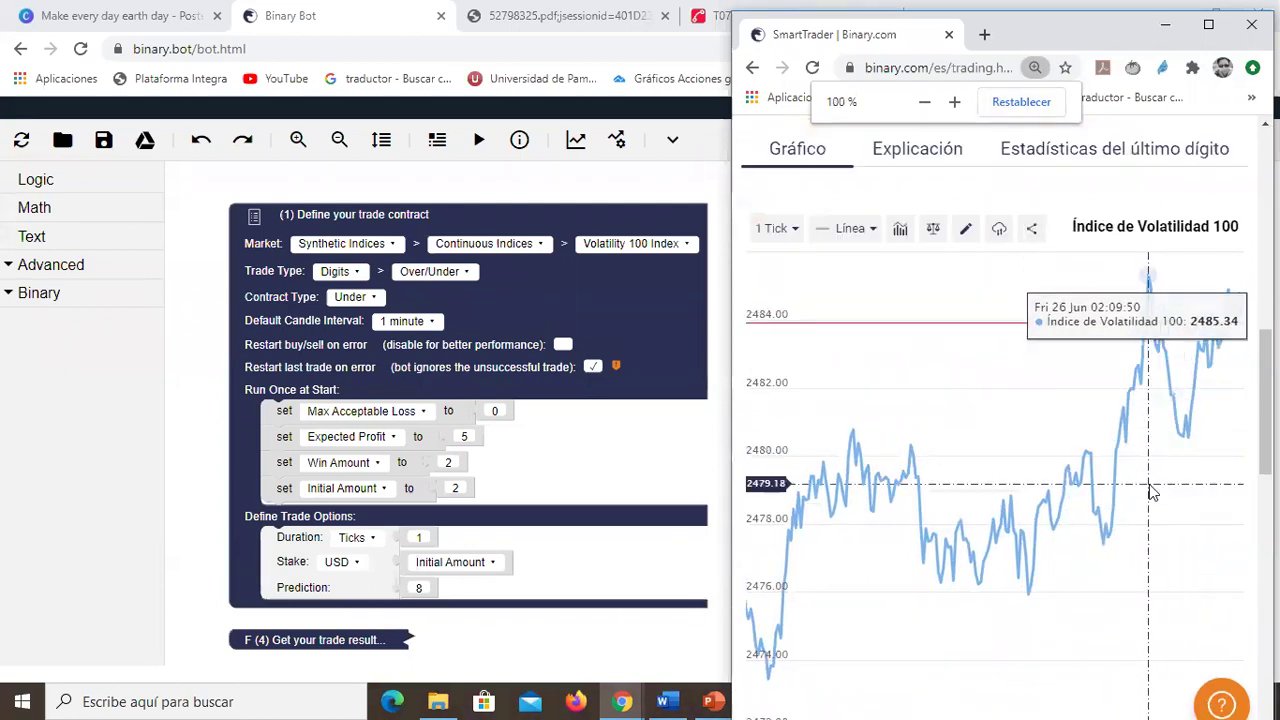
scroll(1180, 380, "down", 5)
scroll(1240, 303, "up", 2)
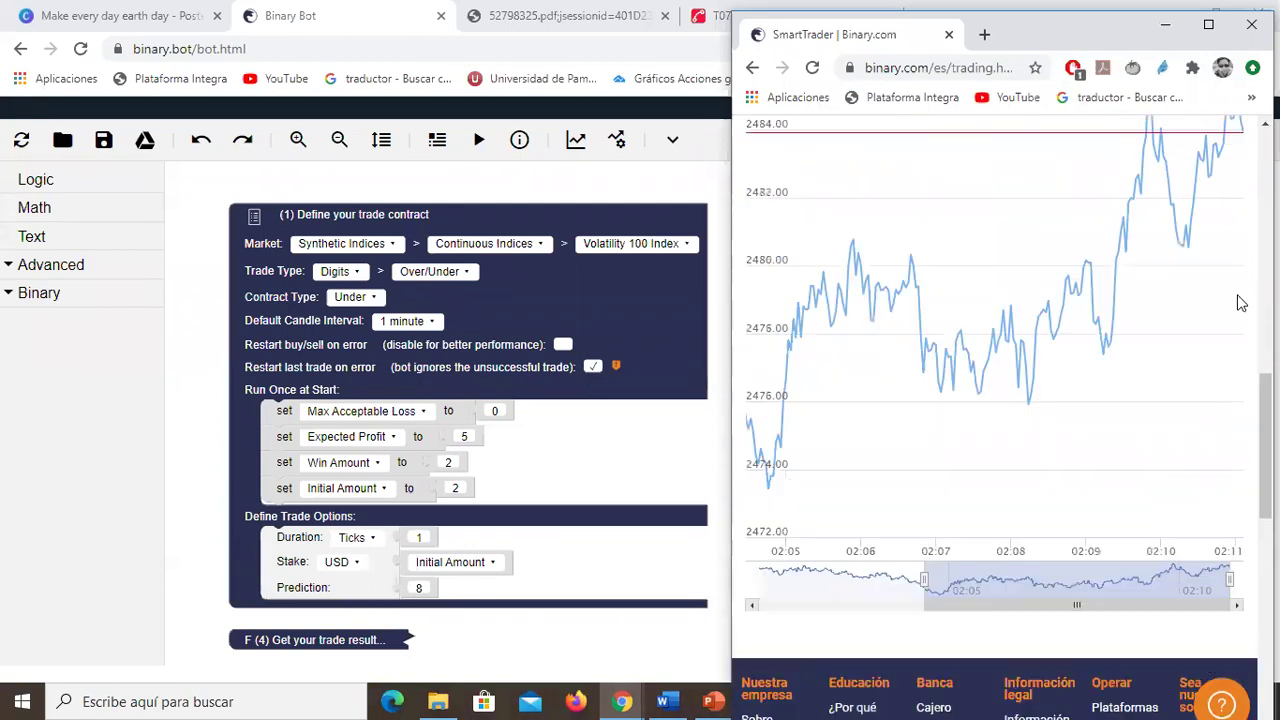
Step: View the Volatility 100 chart in a maximized window, and restore the window beside the bot
left_click(1208, 24)
scroll(650, 388, "down", 2)
scroll(890, 365, "up", 4)
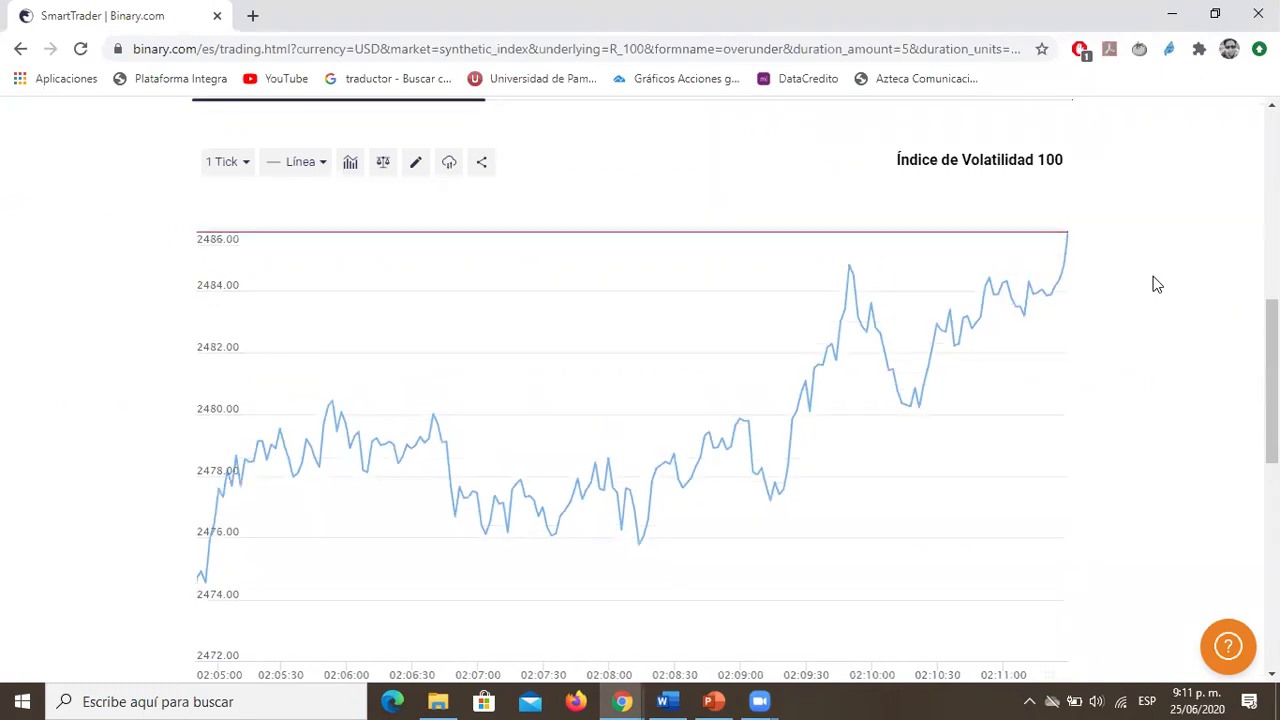
left_click(1215, 16)
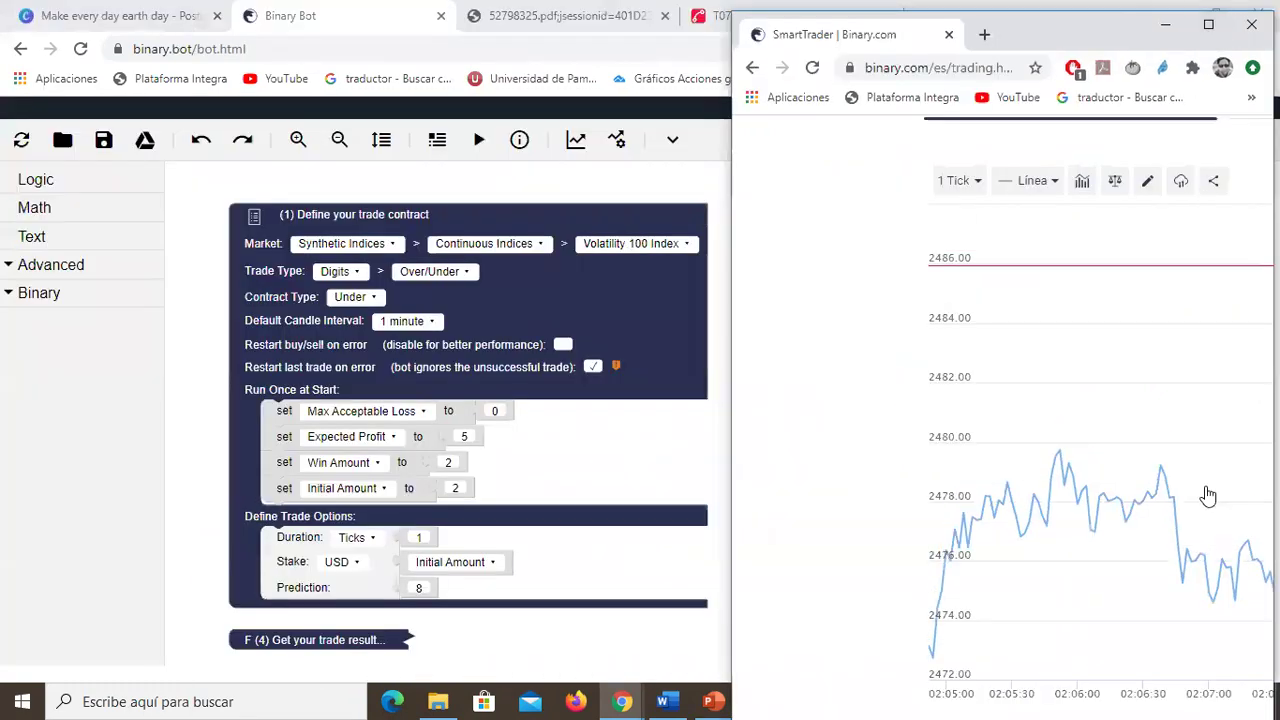
Step: Open SmartTrader's last-digit statistics for the Volatility 100 Index and examine the percentages of the individual digits
left_click(1149, 345)
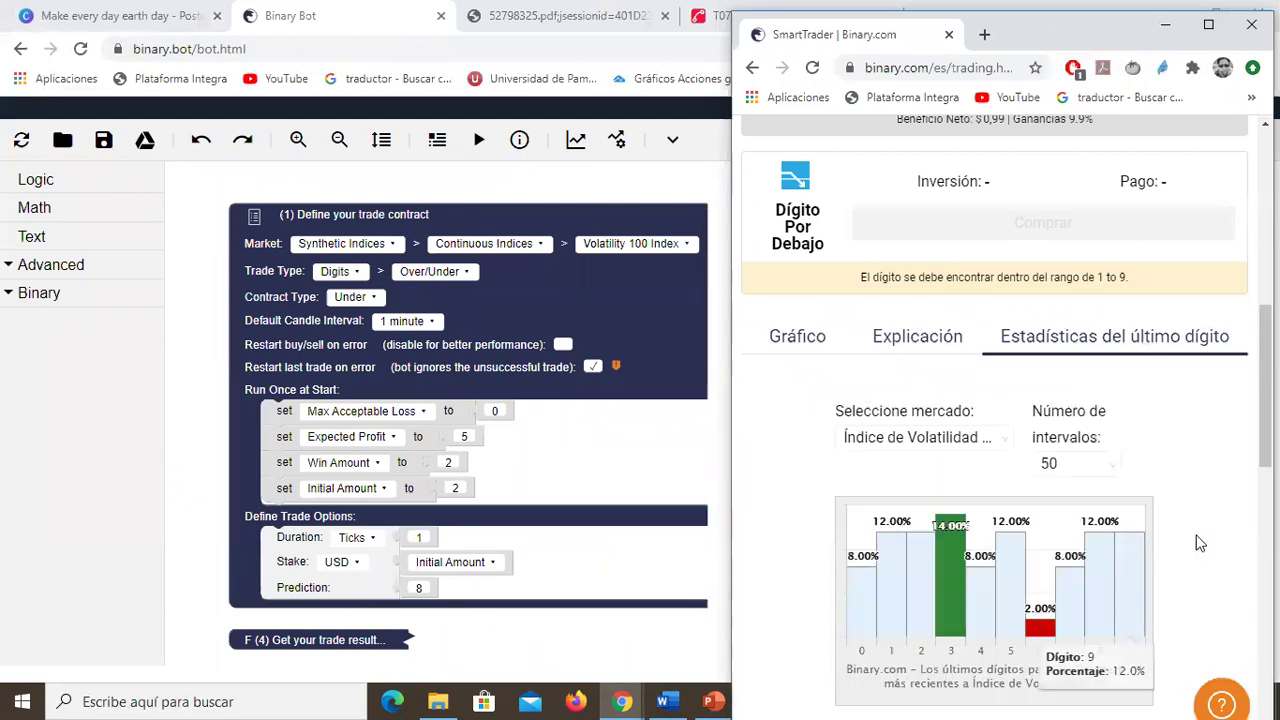
scroll(1219, 498, "up", 4)
scroll(1216, 495, "down", 5)
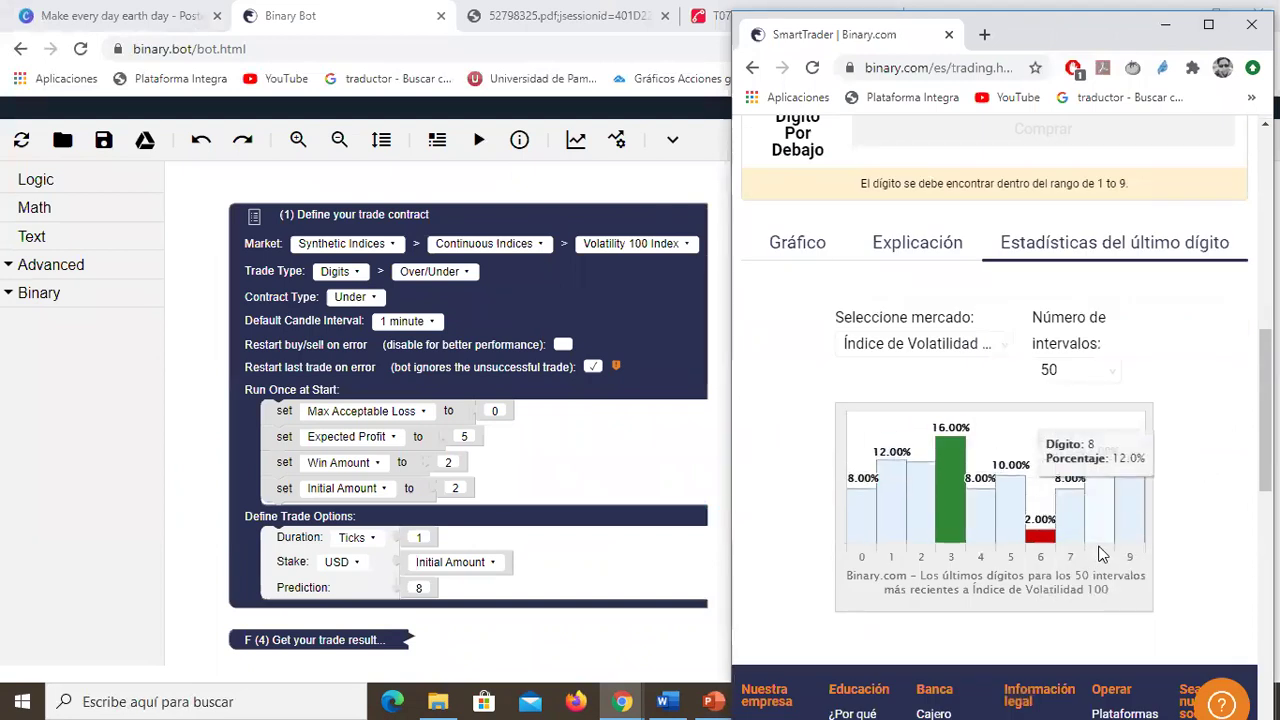
mouse_move(1122, 550)
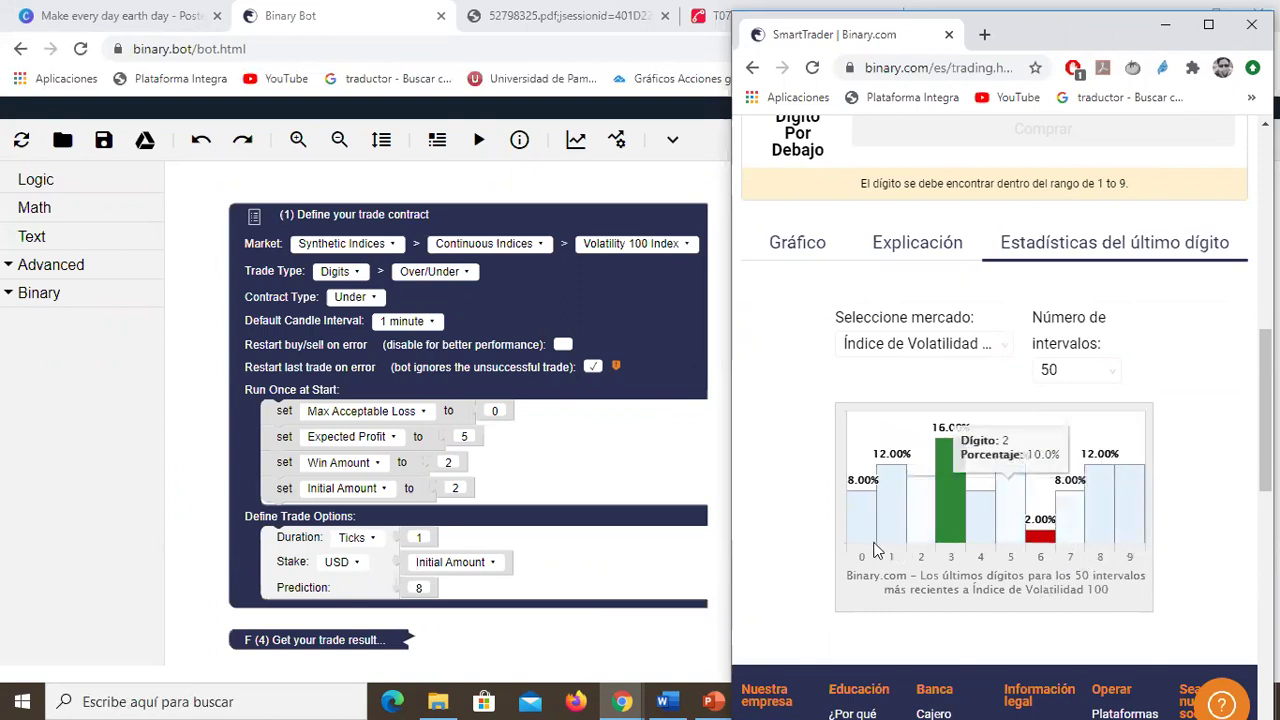
mouse_move(1030, 540)
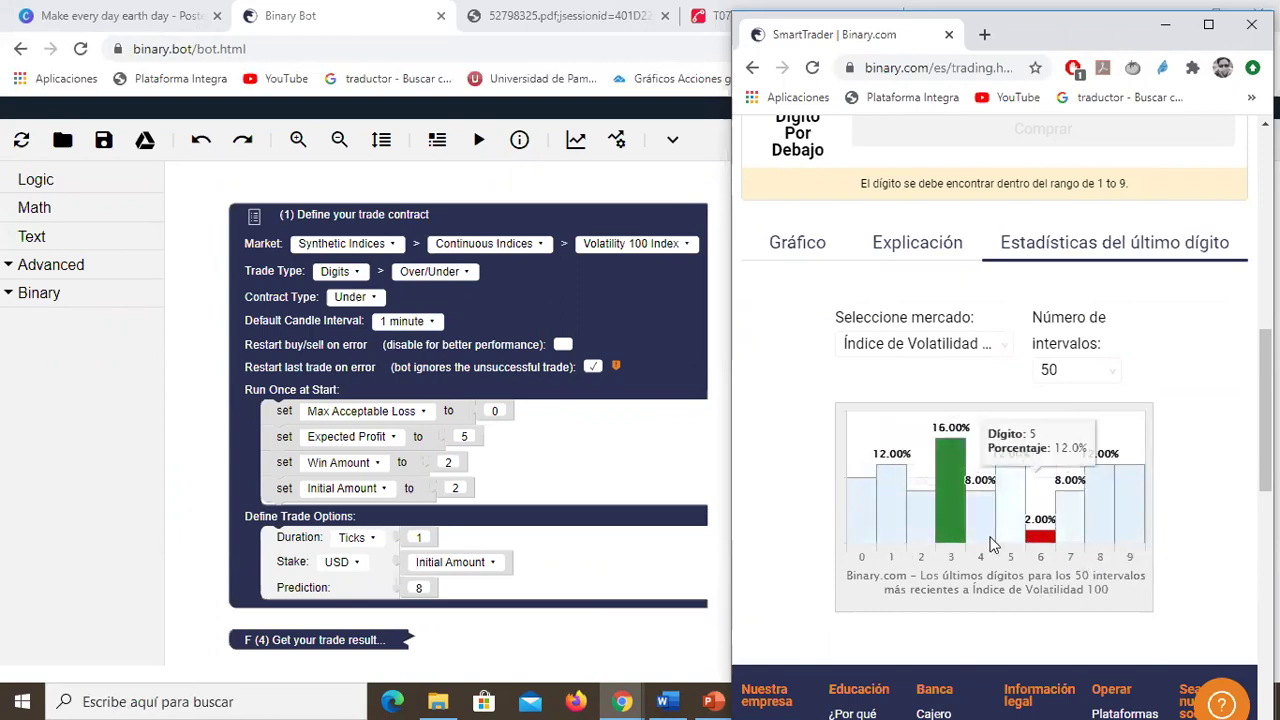
mouse_move(932, 533)
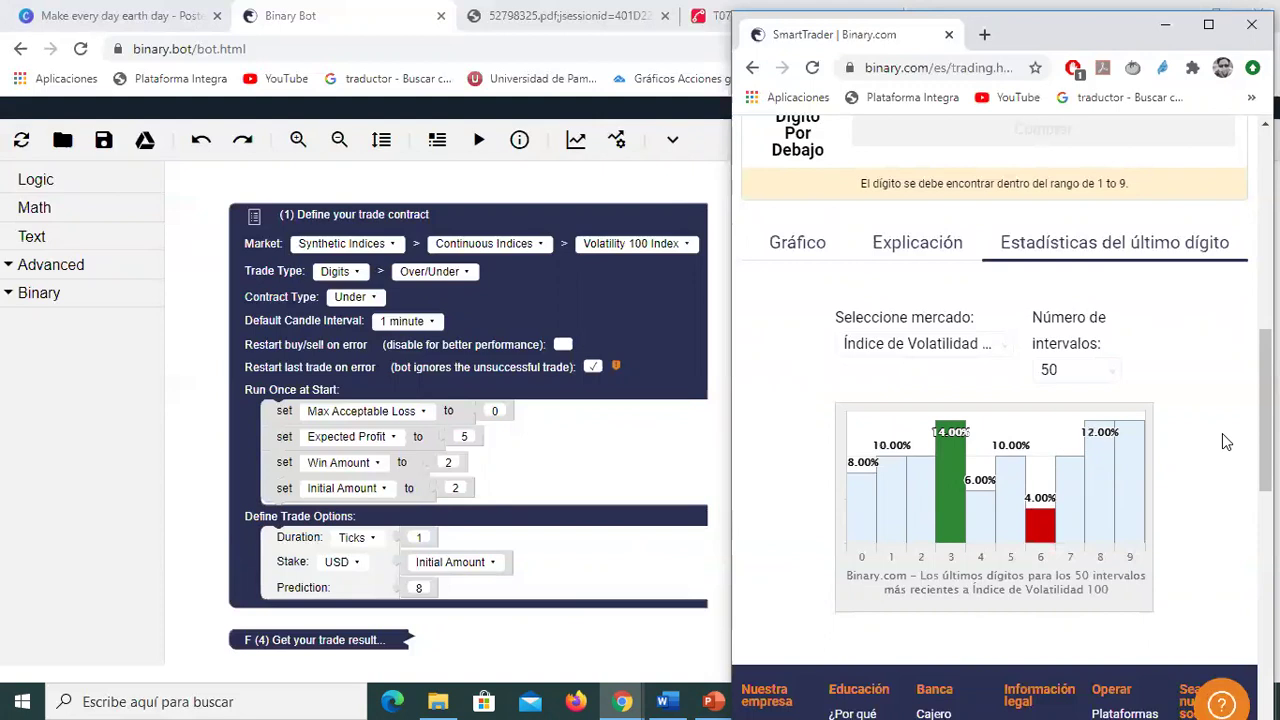
mouse_move(1136, 486)
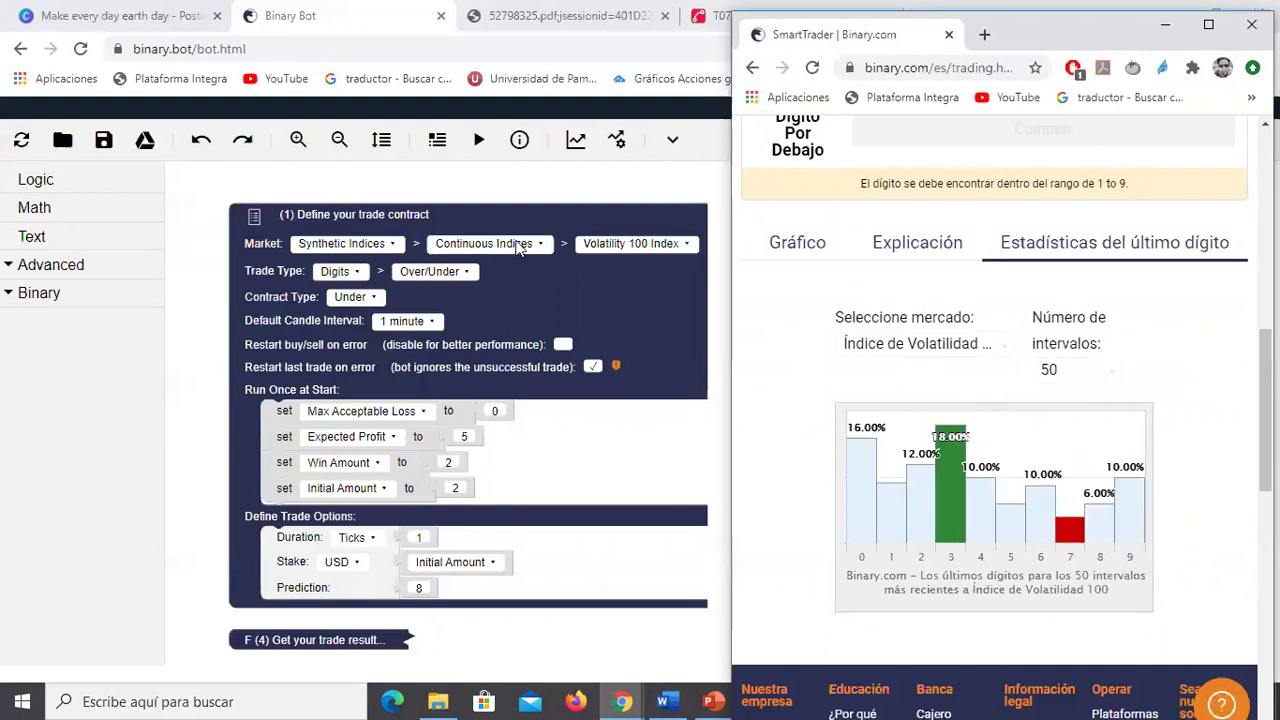
Step: Run the bot and bring the SmartTrader digit statistics back in front beside its Summary window
left_click(516, 165)
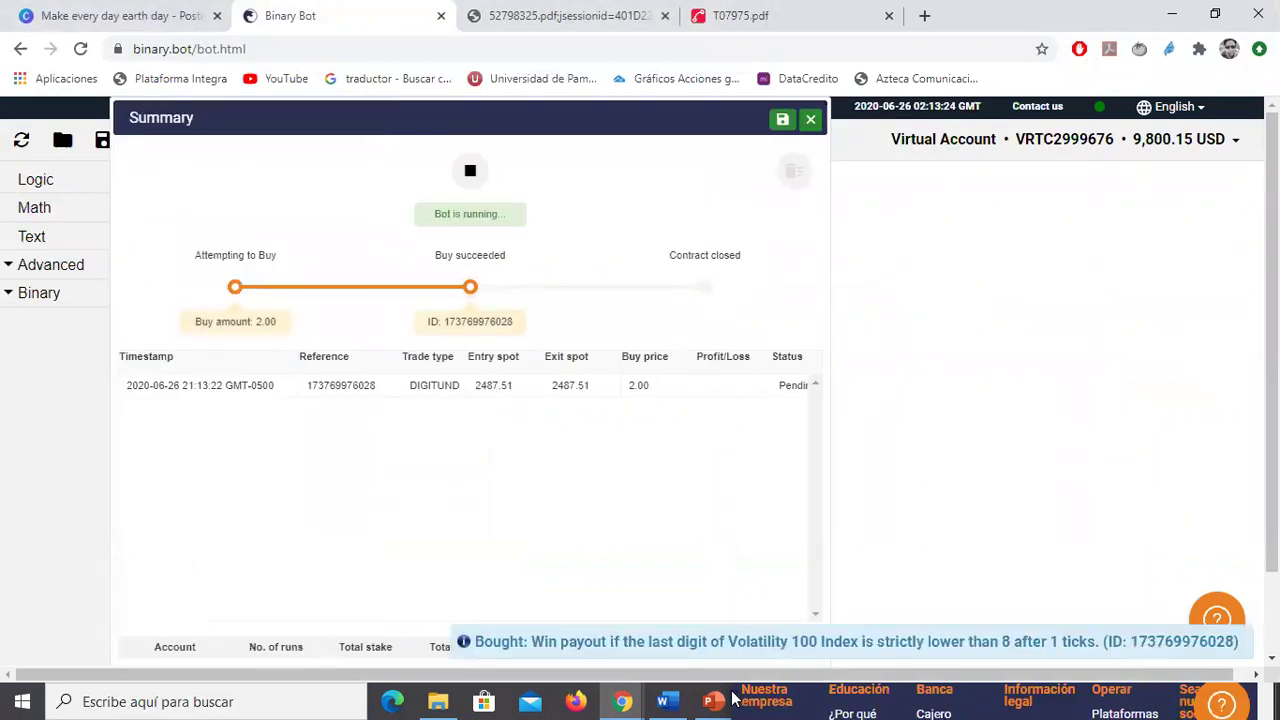
left_click(624, 701)
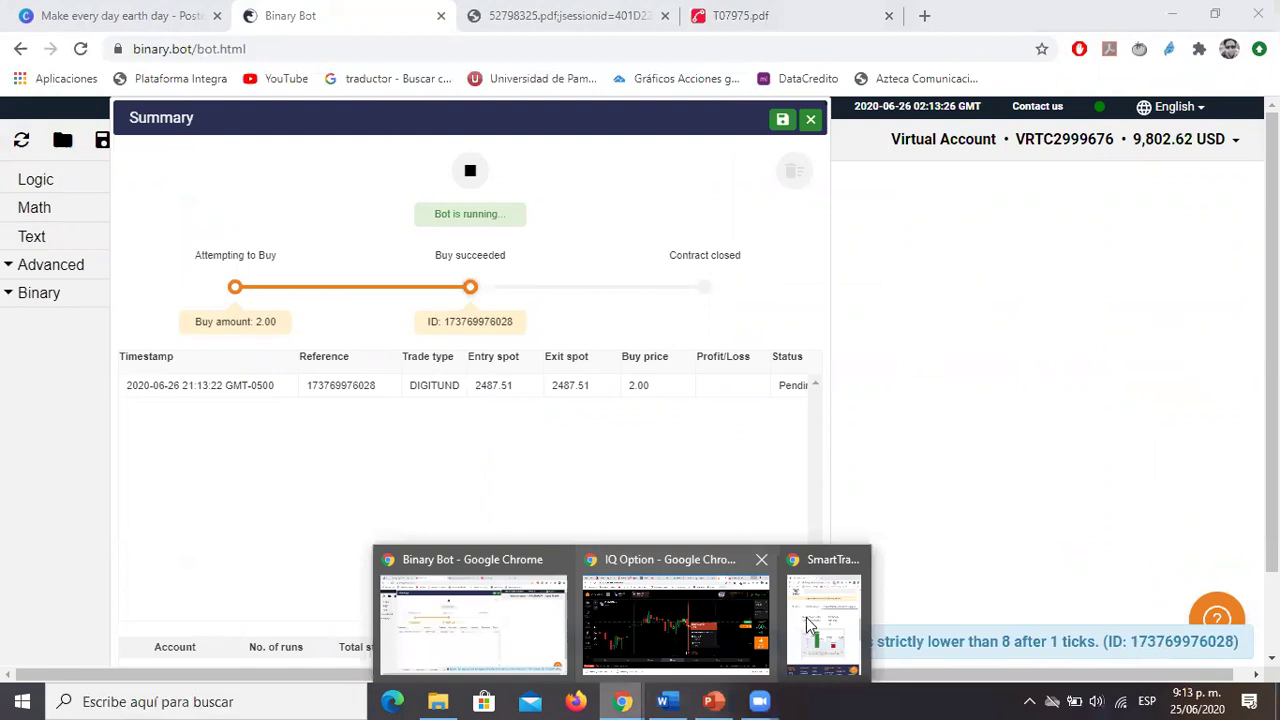
left_click(822, 620)
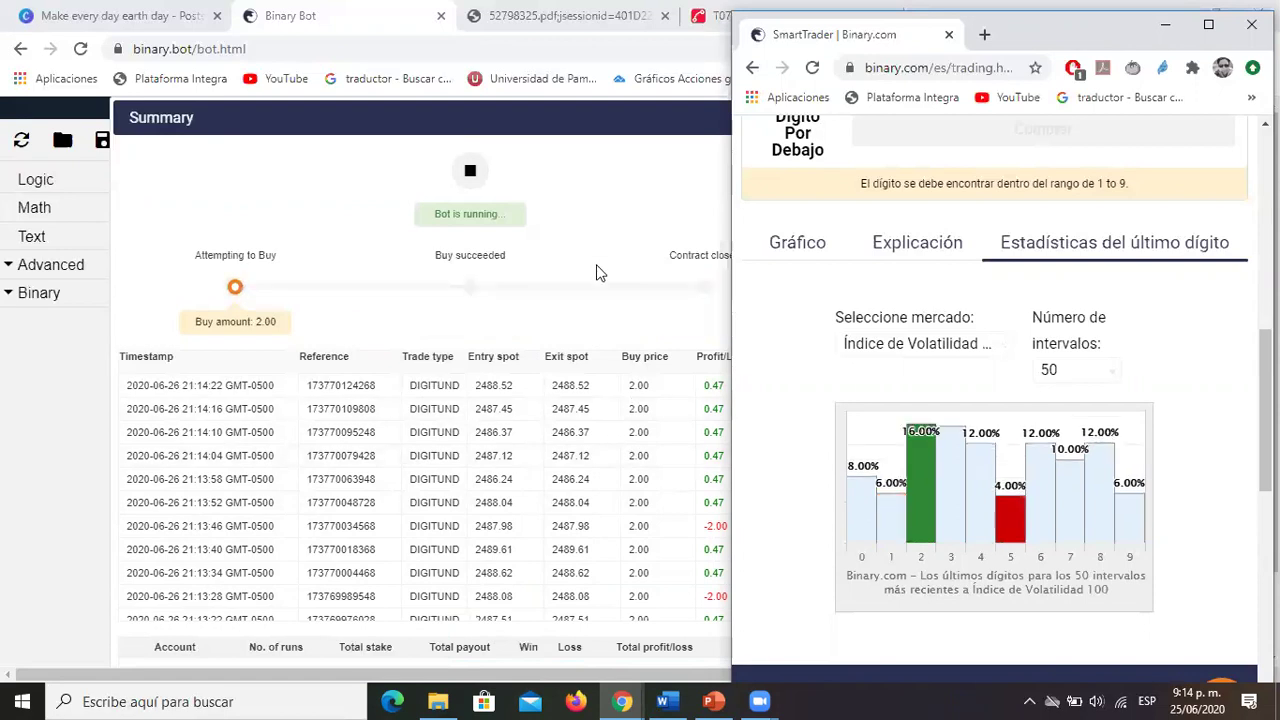
Step: Stop the bot, check its run totals, and bring the SmartTrader digit statistics back beside them
left_click(470, 172)
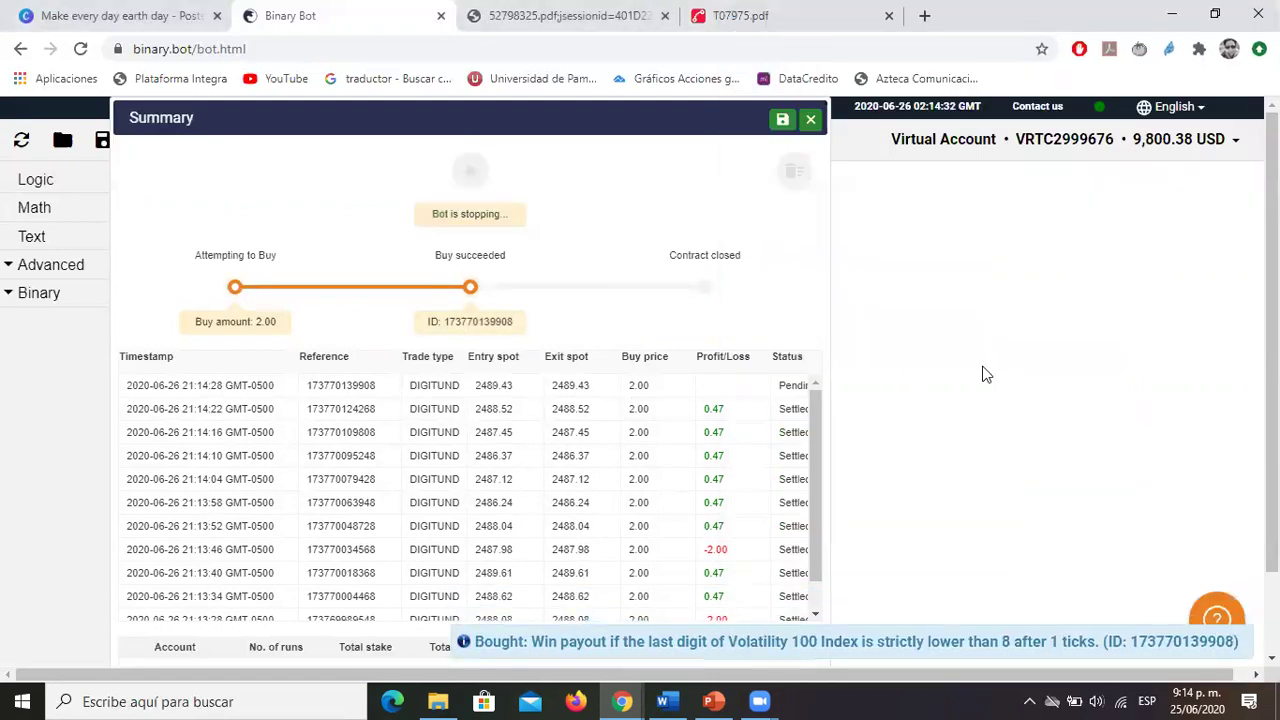
scroll(985, 373, "down", 1)
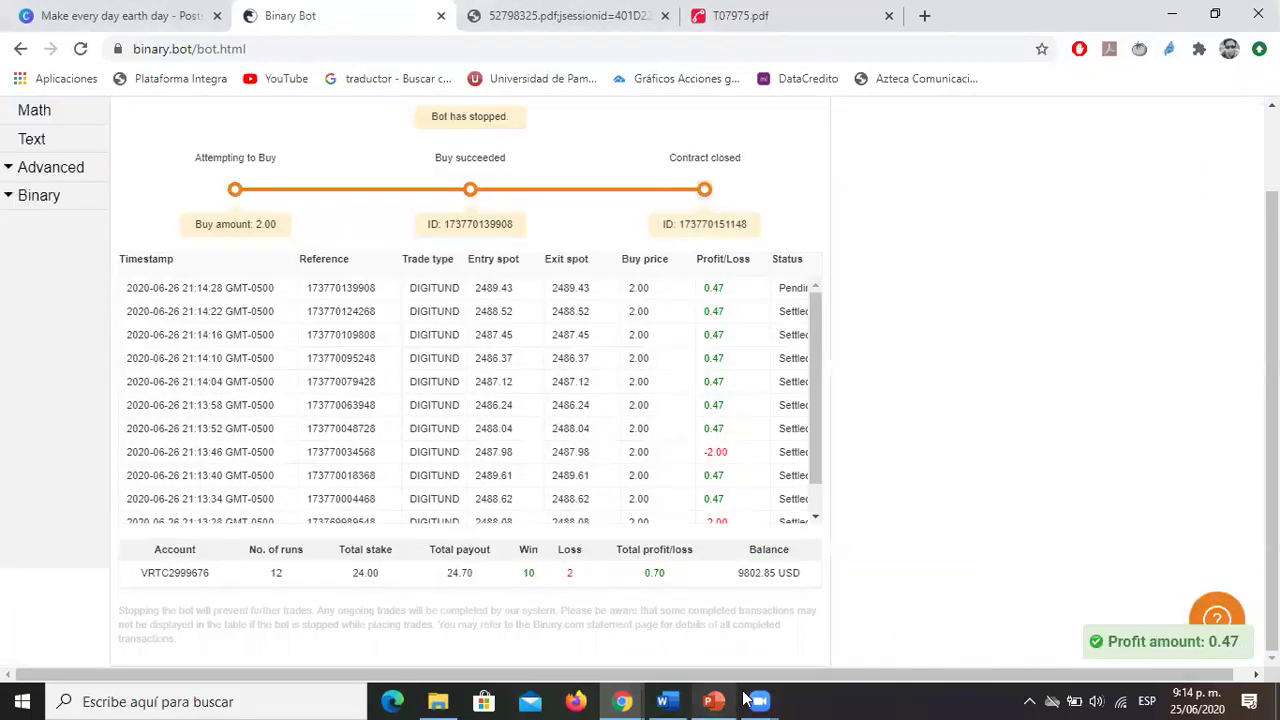
mouse_move(622, 701)
left_click(862, 622)
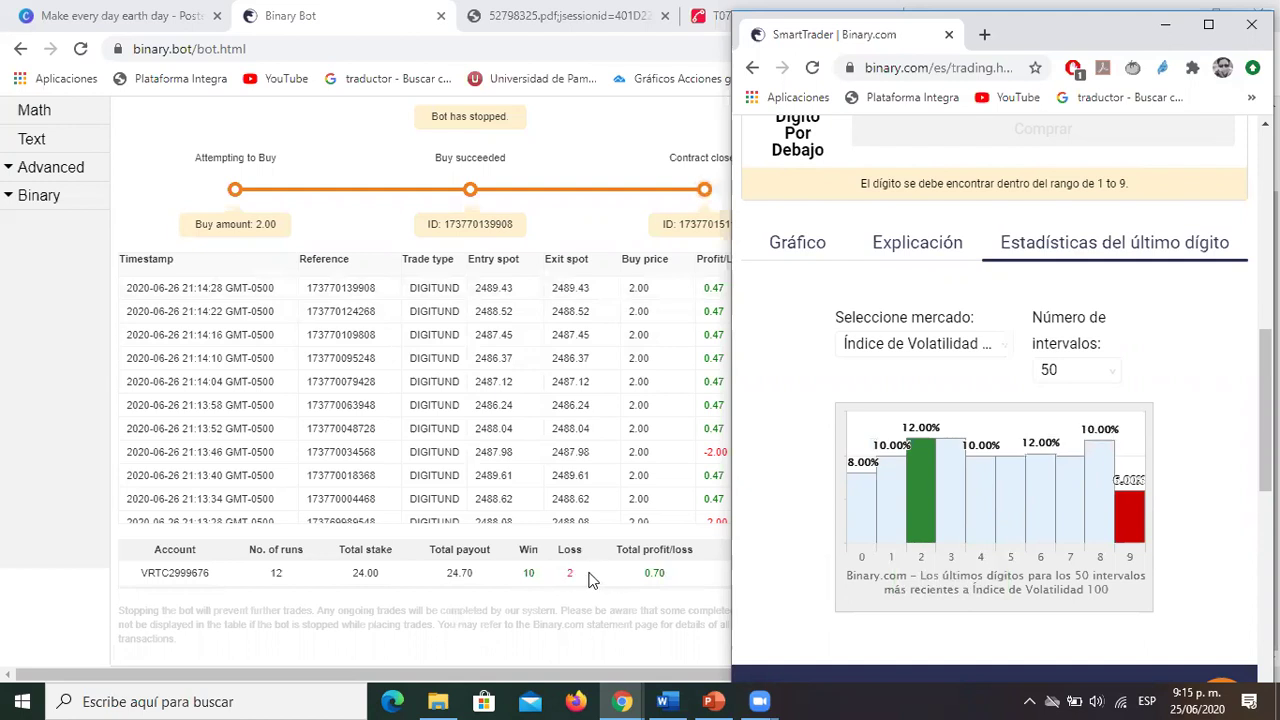
Step: Move the Summary window clear of the SmartTrader window and compare the trade results and totals with the digit statistics
scroll(450, 222, "up", 1)
scroll(450, 216, "up", 1)
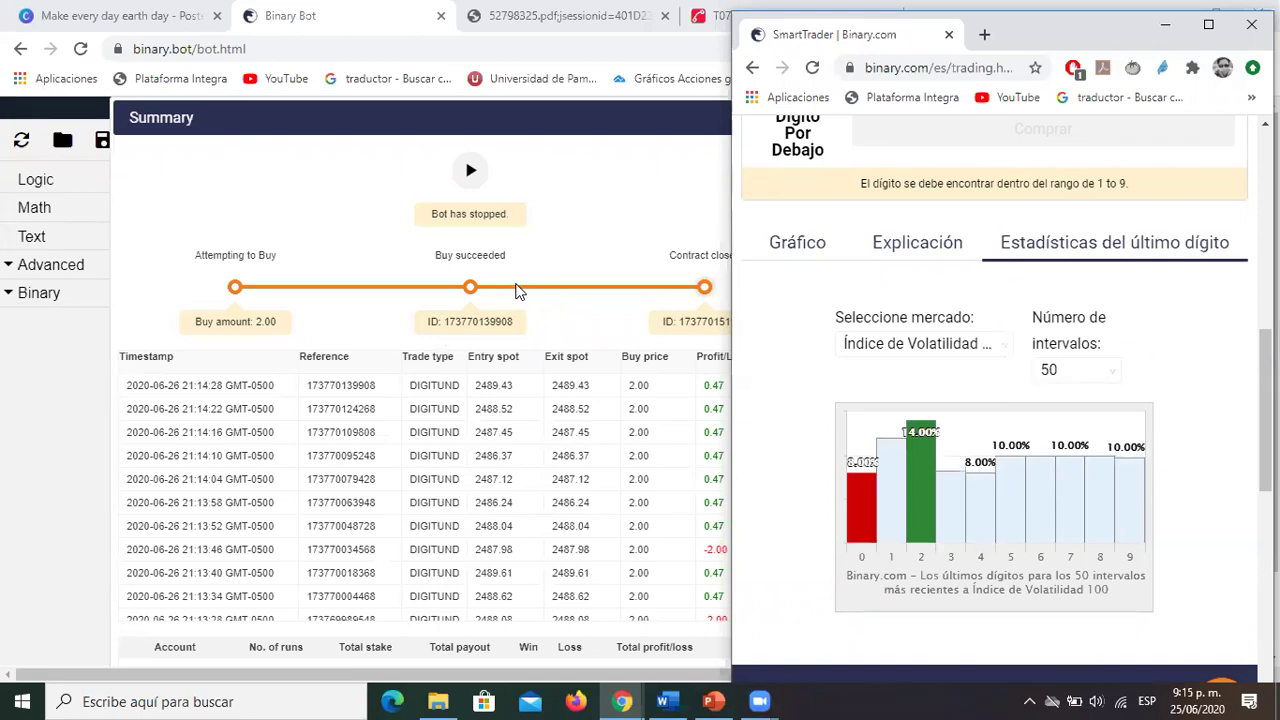
mouse_move(1085, 507)
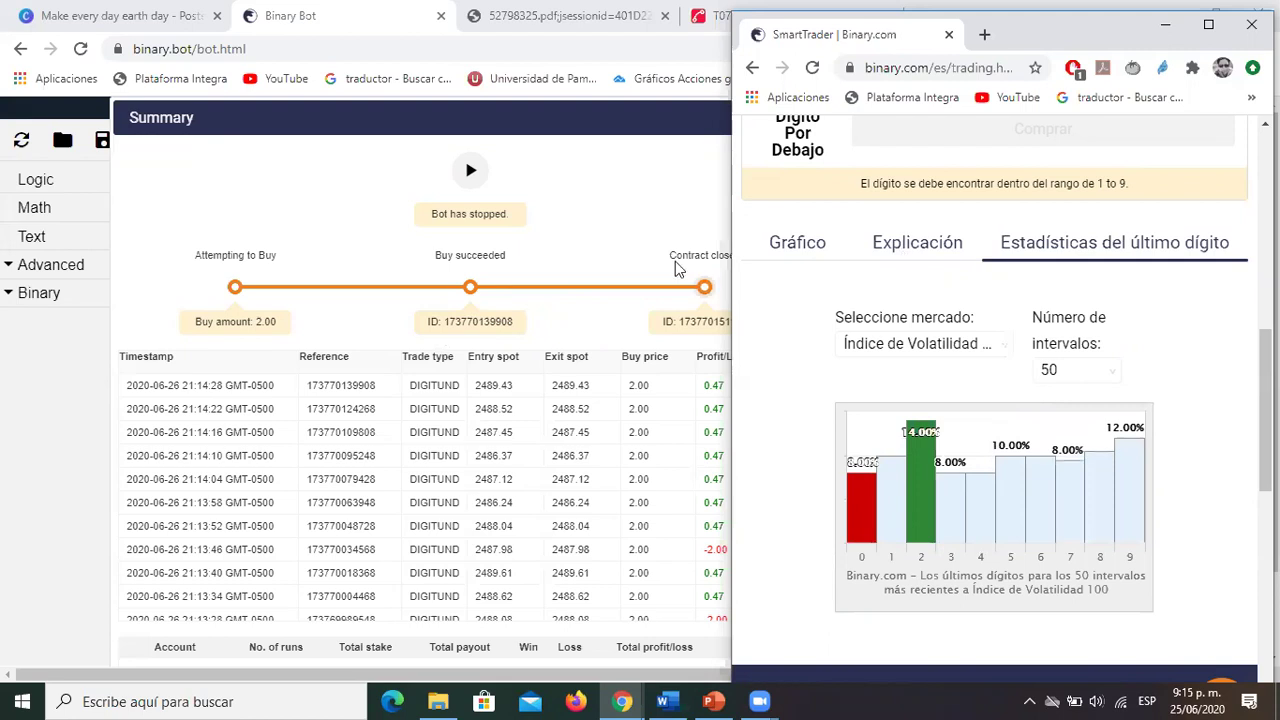
left_click_drag(228, 111, 162, 111)
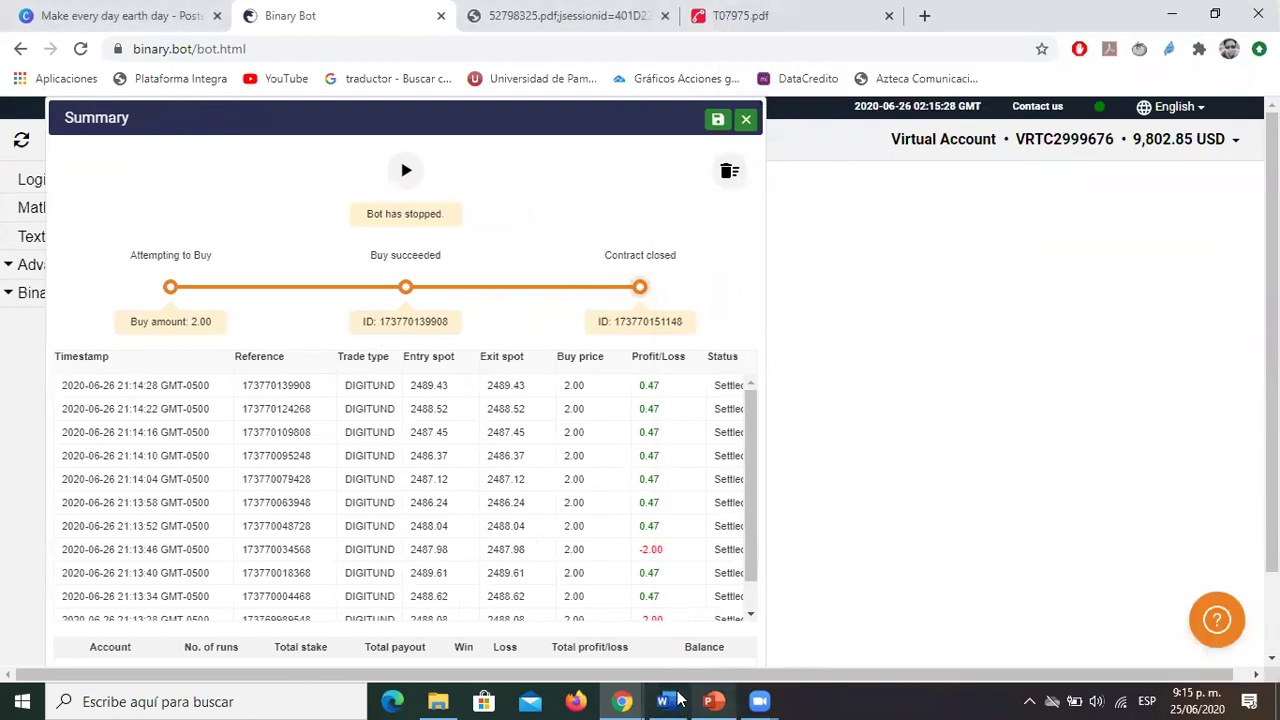
left_click(830, 600)
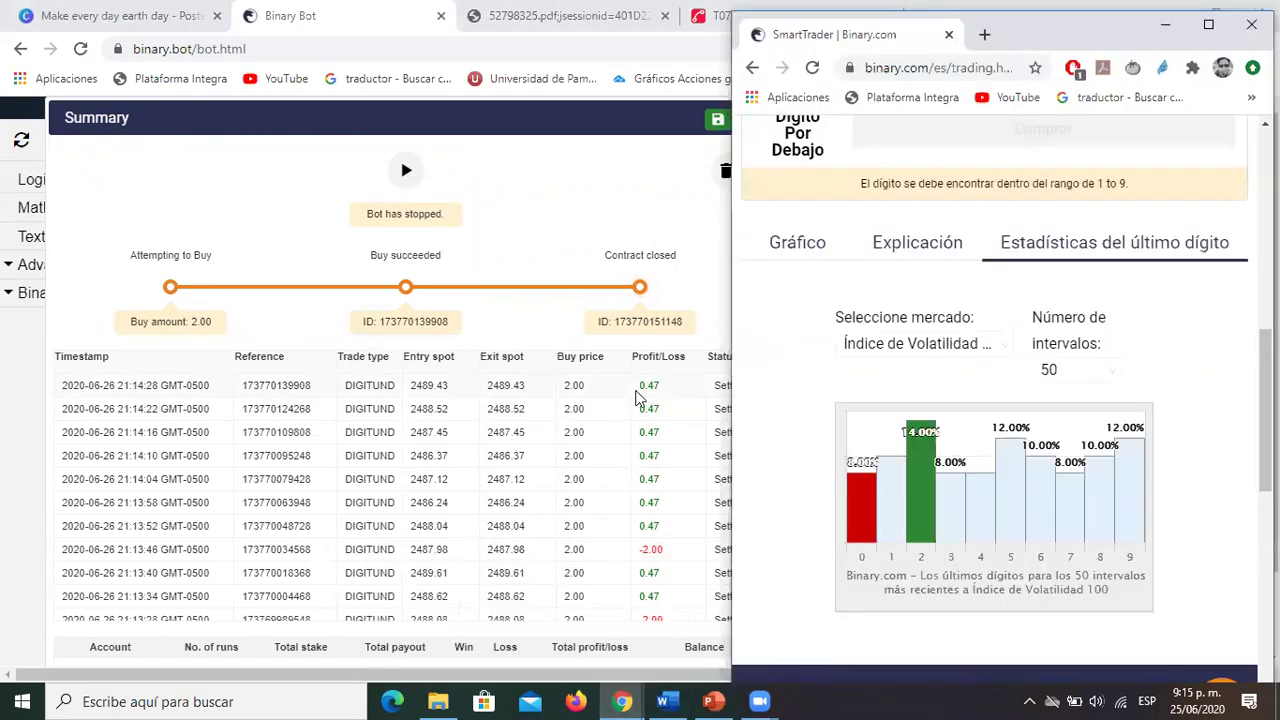
mouse_move(1158, 518)
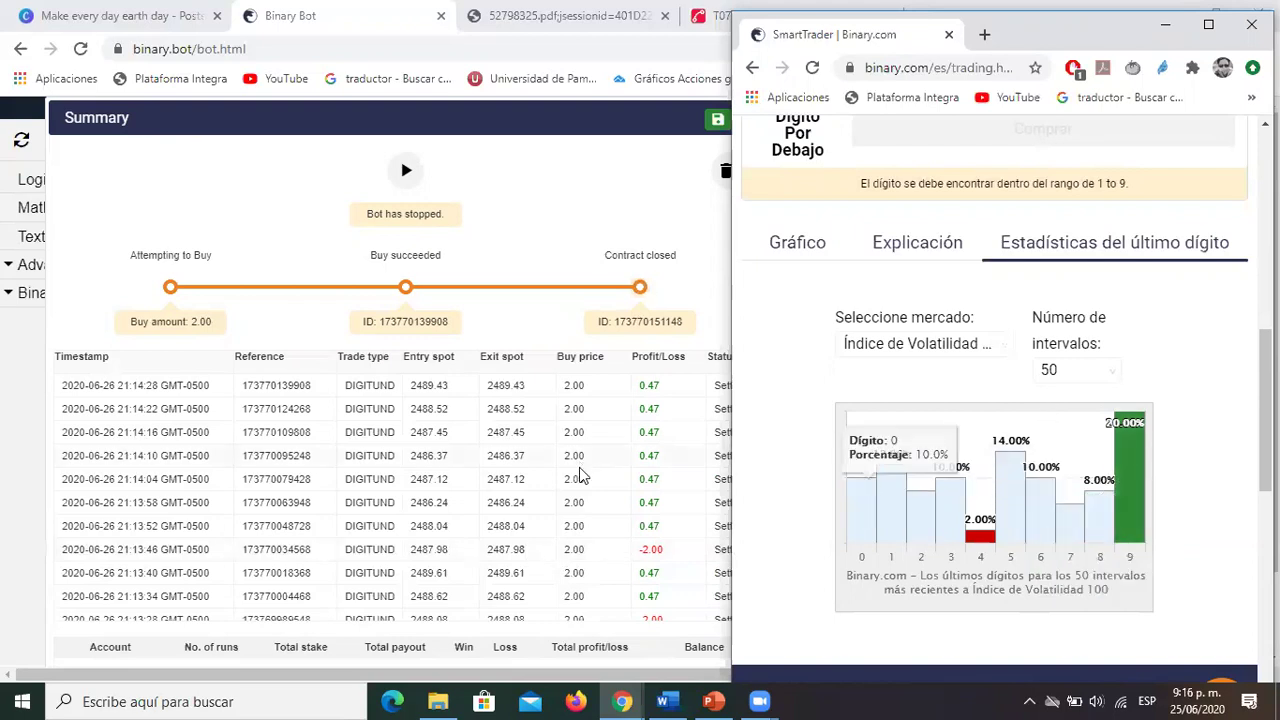
scroll(620, 580, "down", 5)
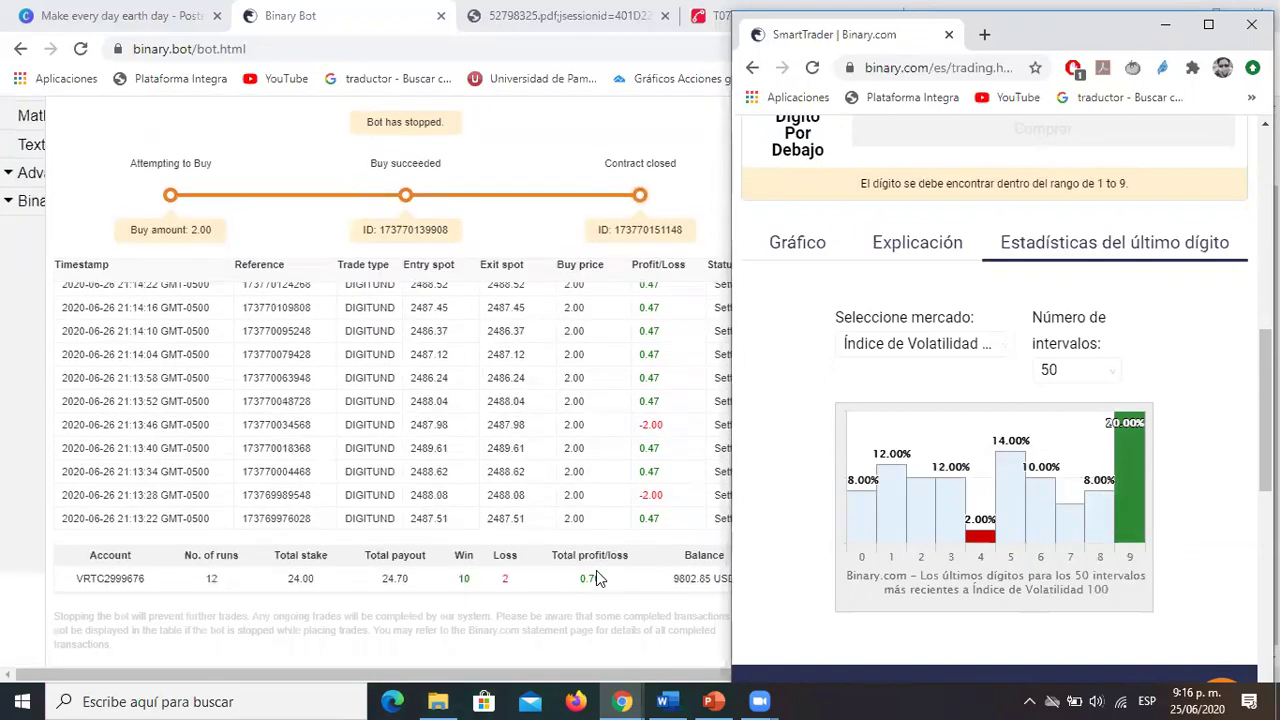
Step: Move the Summary window to the workspace's outer edge, clear of SmartTrader, and bring the last-digit statistics back in front beside it
scroll(620, 420, "up", 2)
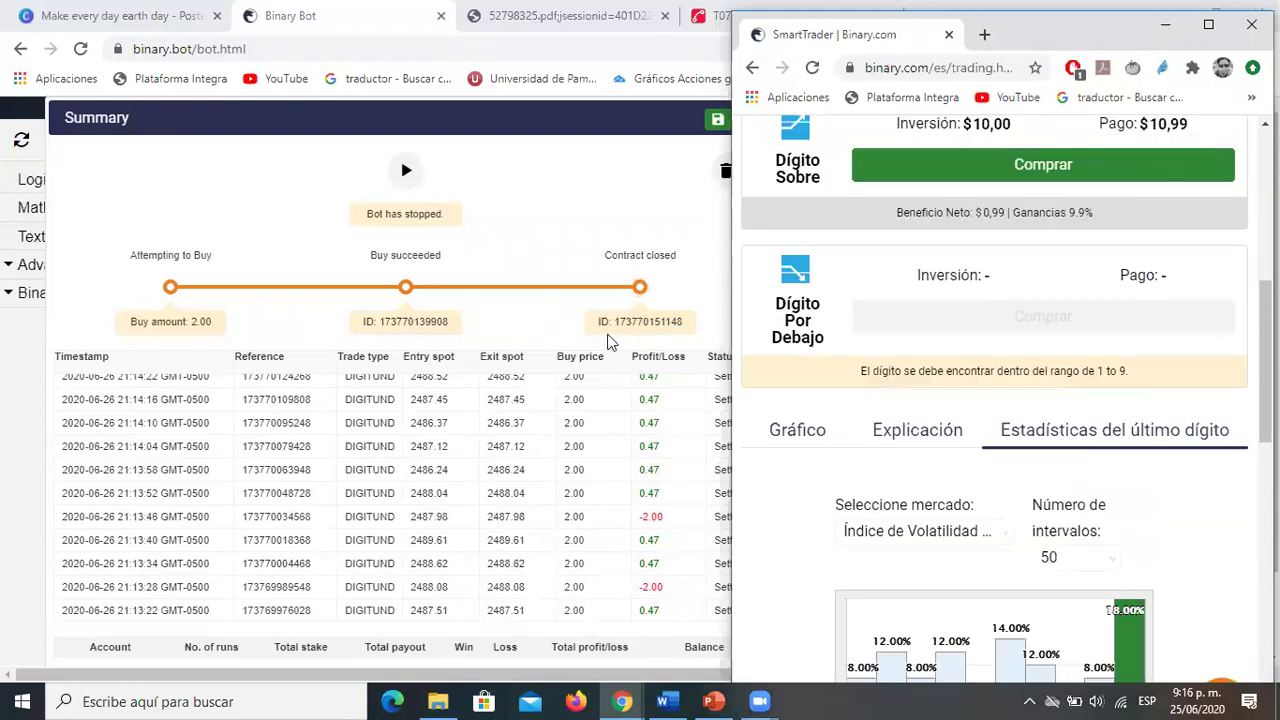
scroll(1234, 517, "up", 5)
scroll(1234, 517, "down", 5)
scroll(1234, 515, "down", 4)
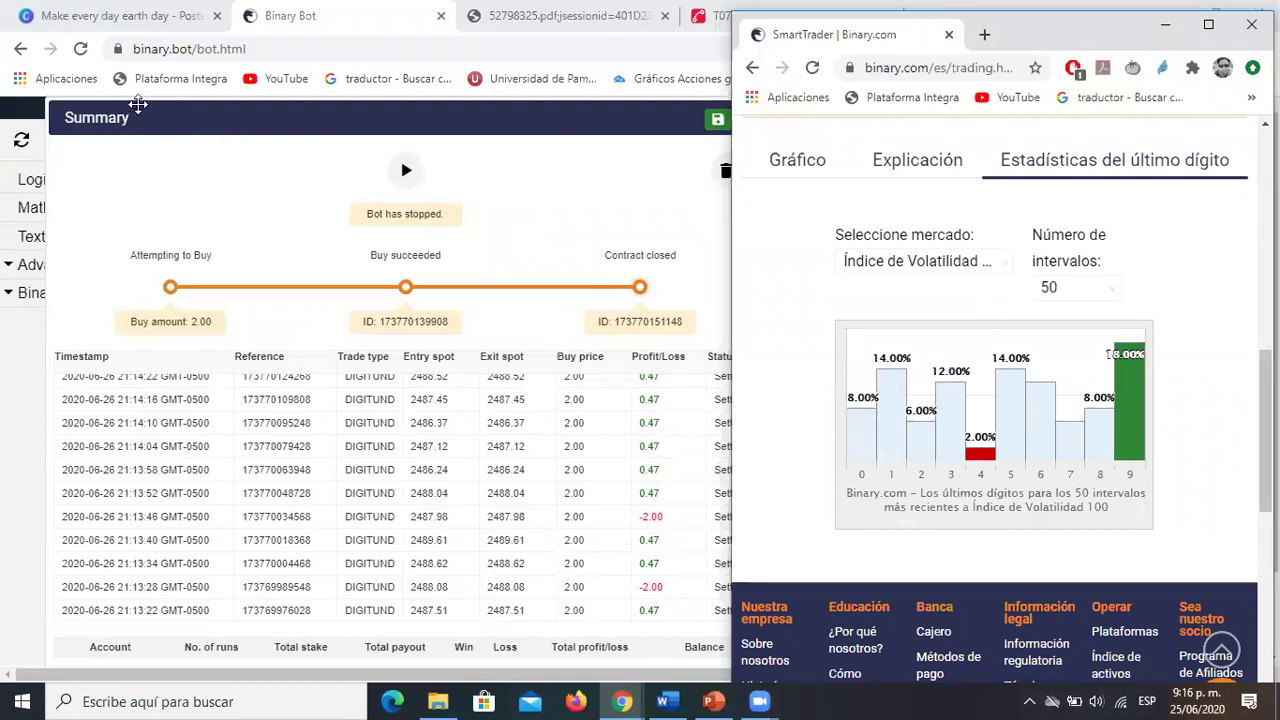
left_click_drag(138, 103, 126, 117)
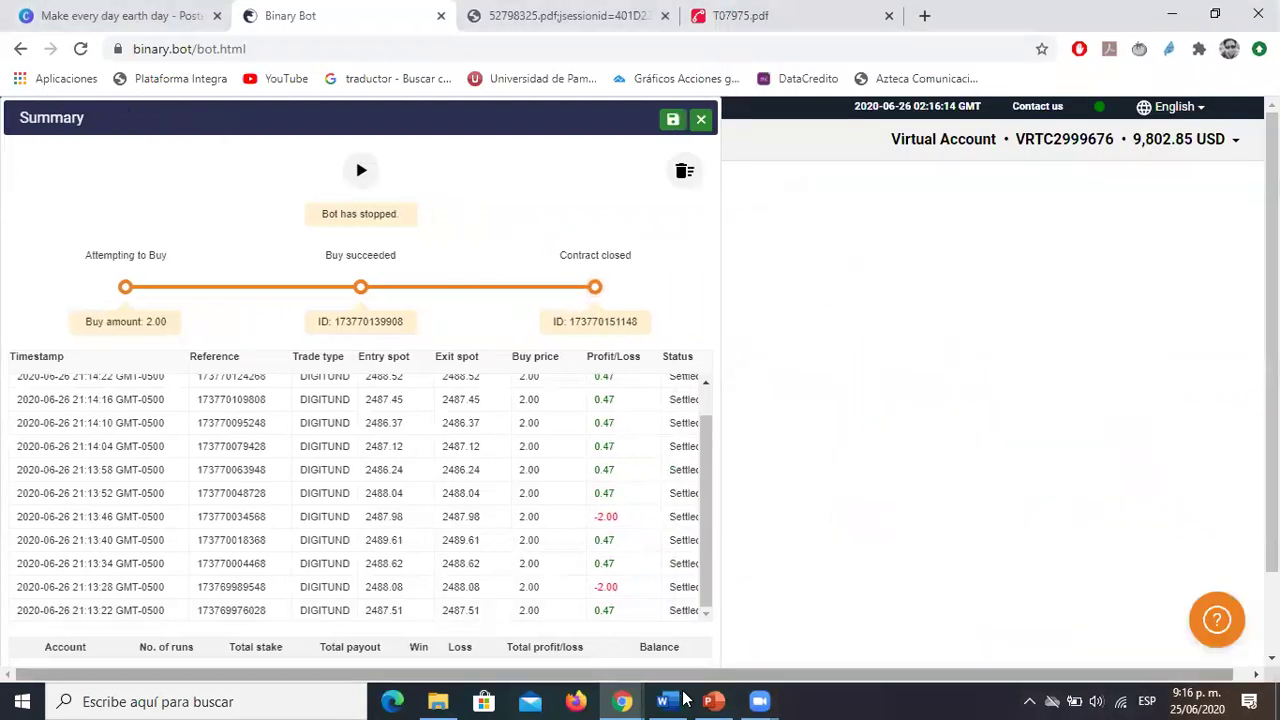
left_click(622, 701)
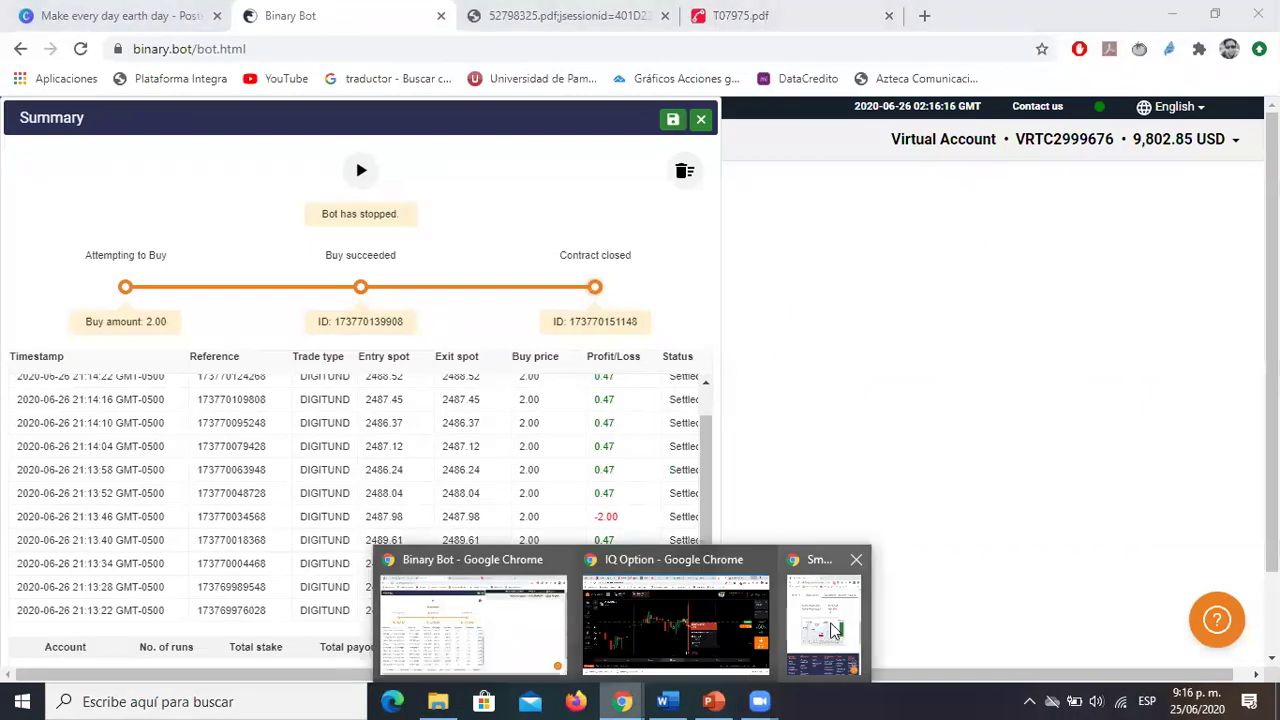
left_click(833, 630)
mouse_move(1130, 430)
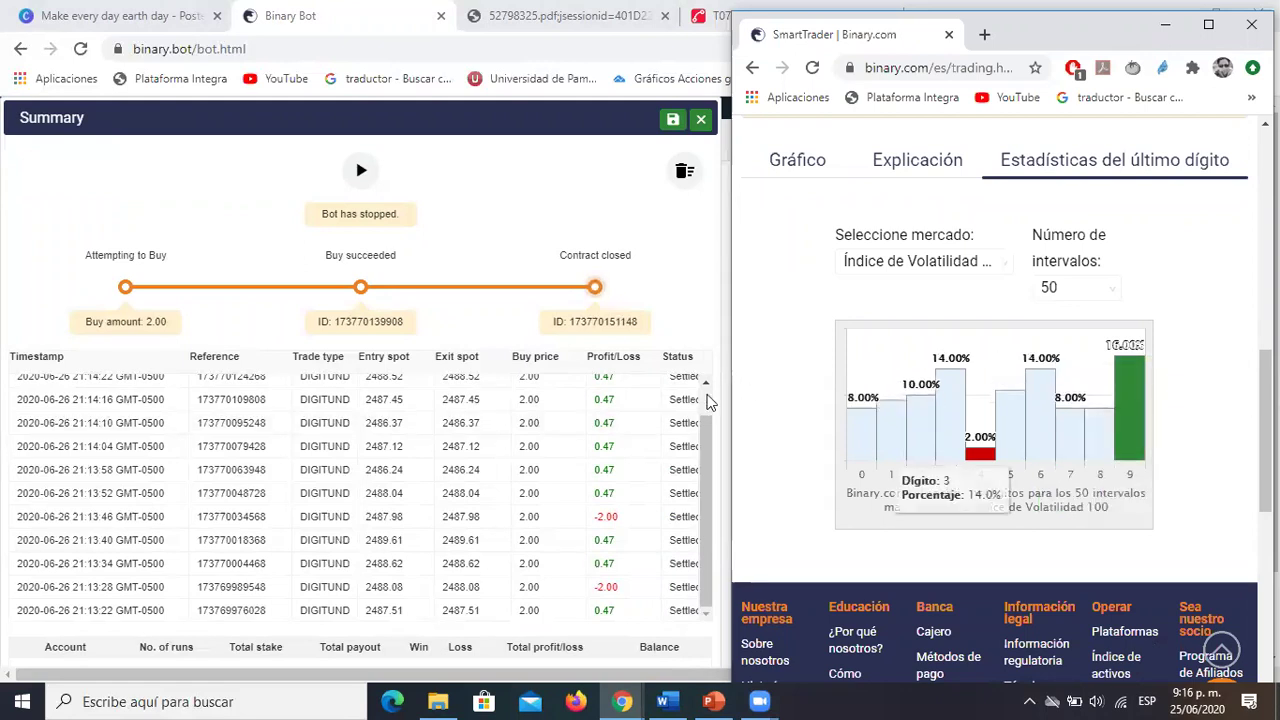
Step: Show the most recent trades in the Summary list and return to SmartTrader's digit statistics to watch for an entry
left_click(703, 400)
scroll(703, 400, "up", 1)
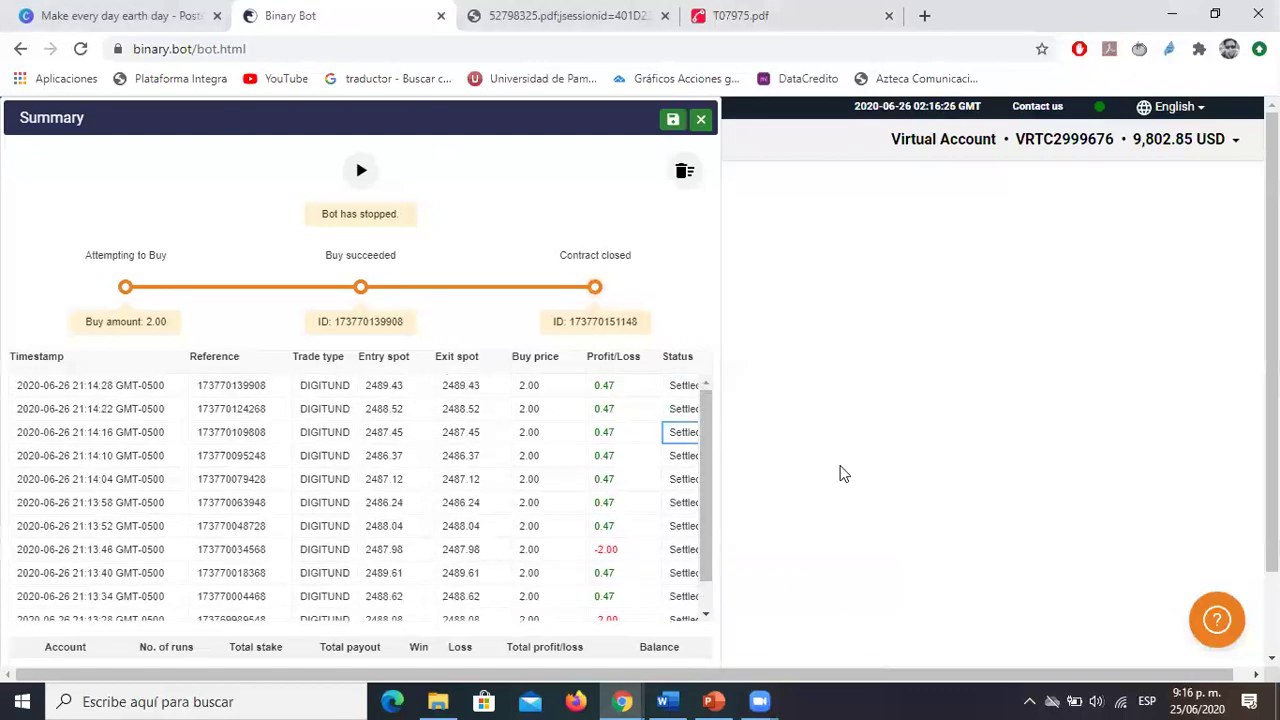
left_click(849, 646)
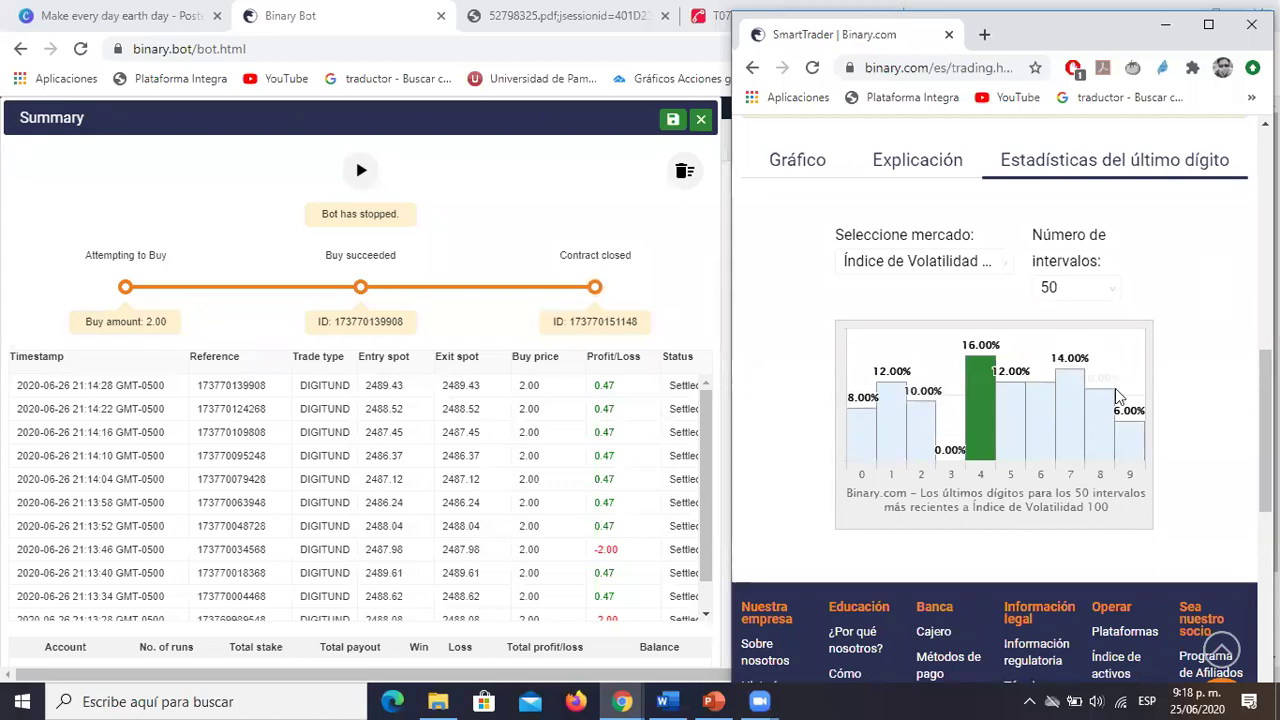
Step: Start another bot run from the Summary window and bring the SmartTrader digit statistics back in front
left_click(365, 170)
left_click(365, 170)
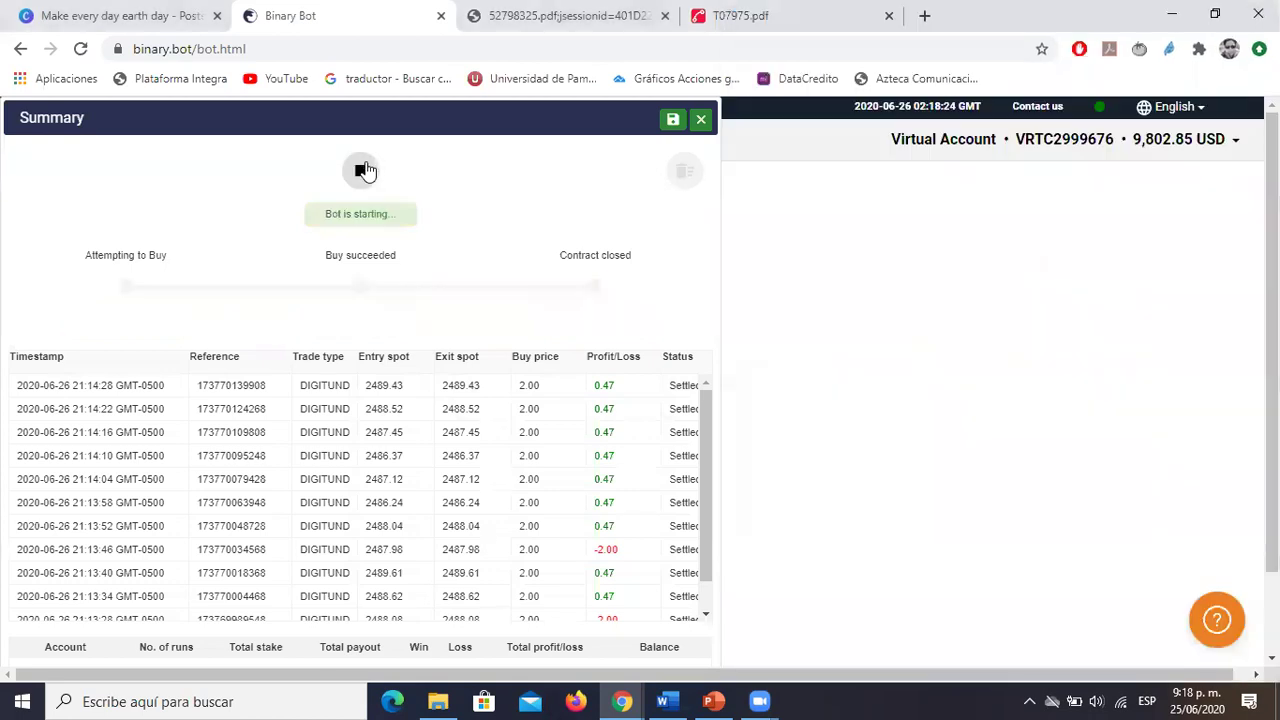
mouse_move(622, 700)
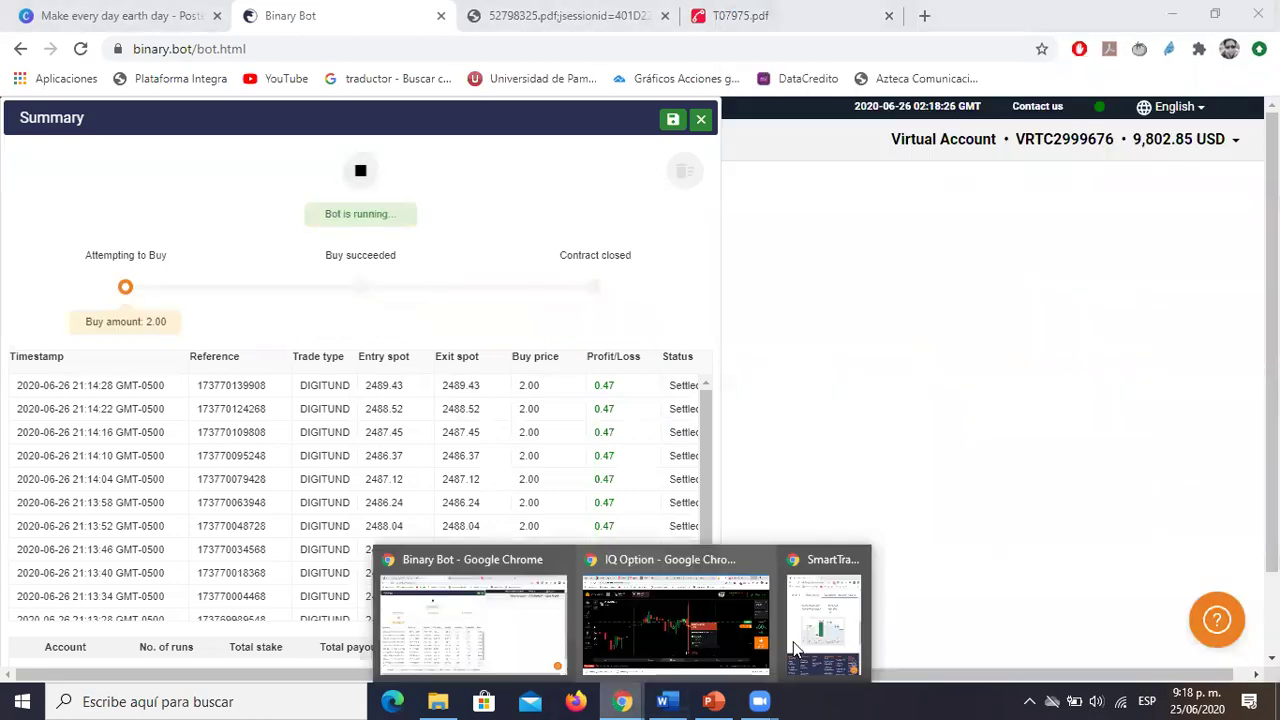
left_click(880, 605)
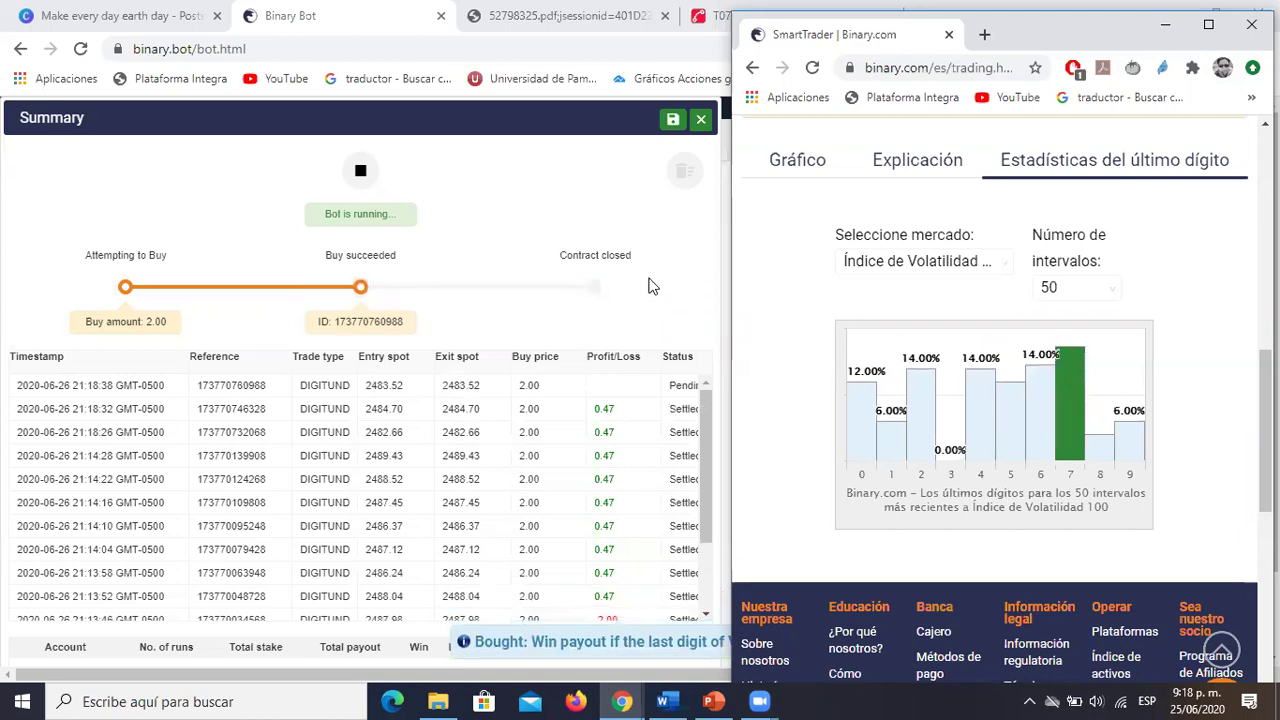
Step: Monitor the running bot's trades and total profit/loss against SmartTrader's percentages for digits 8 and 9
scroll(660, 320, "down", 1)
scroll(660, 345, "down", 1)
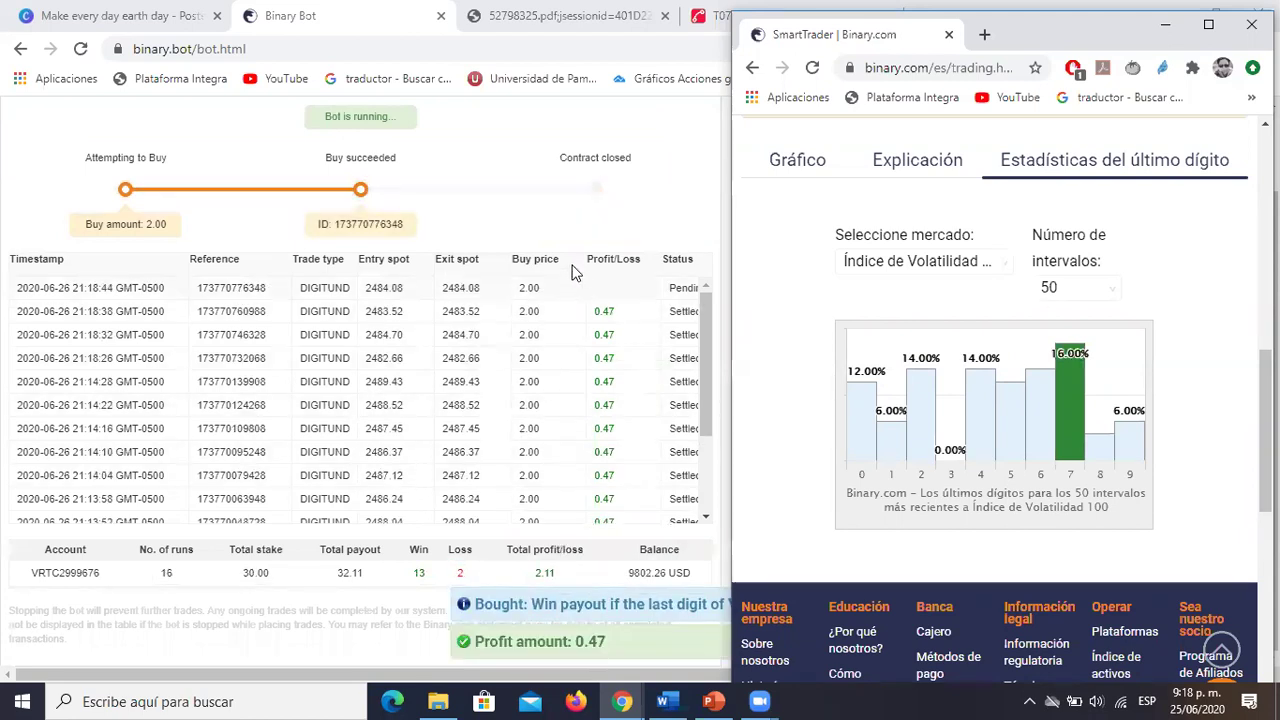
mouse_move(1093, 415)
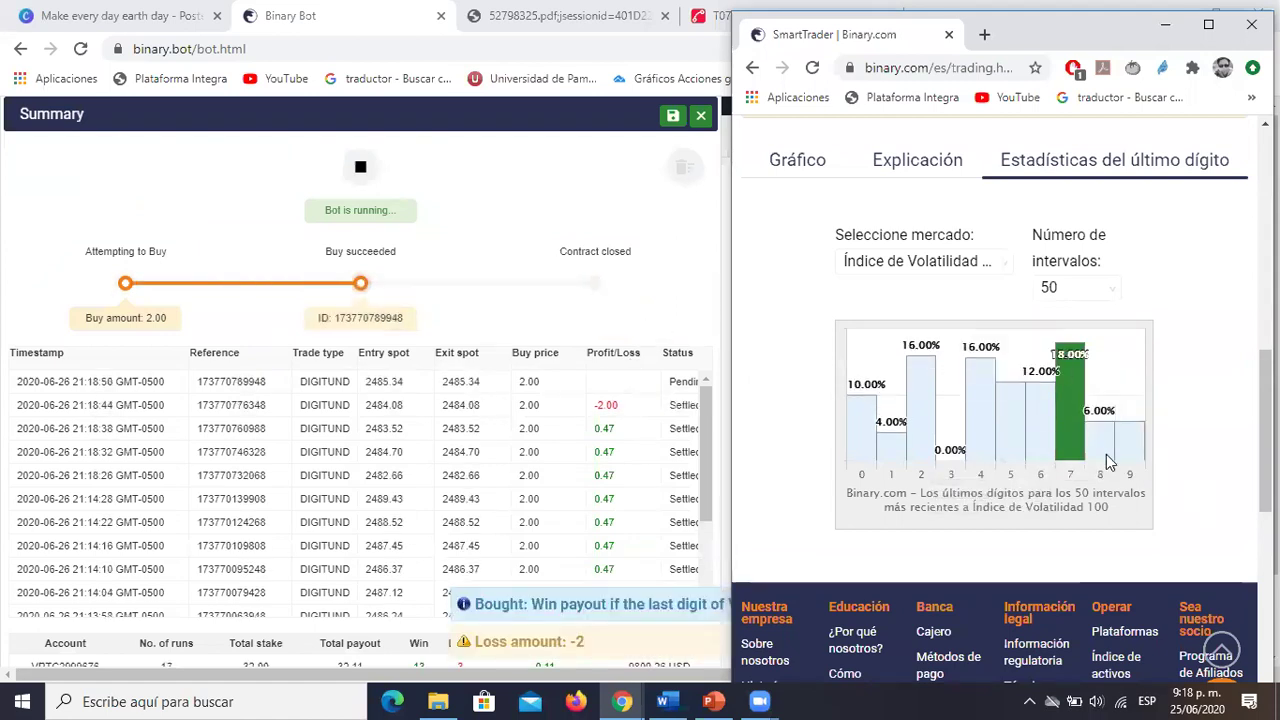
mouse_move(1121, 452)
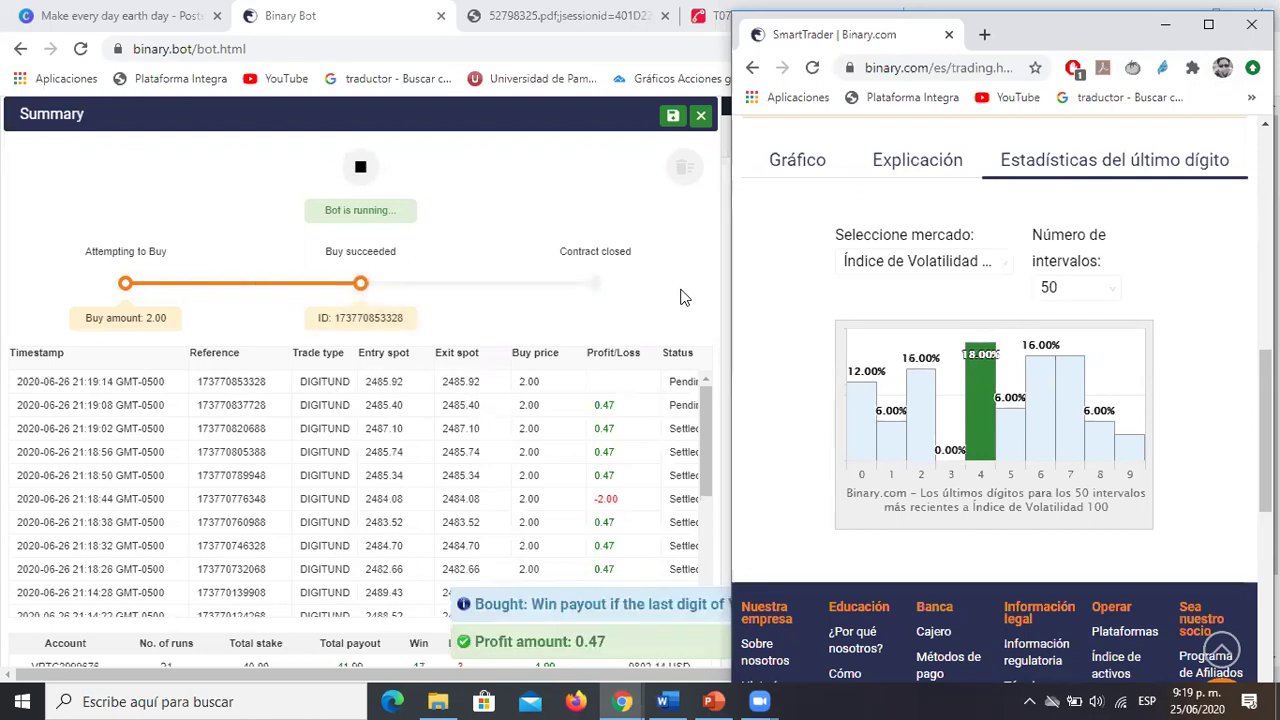
scroll(615, 485, "down", 1)
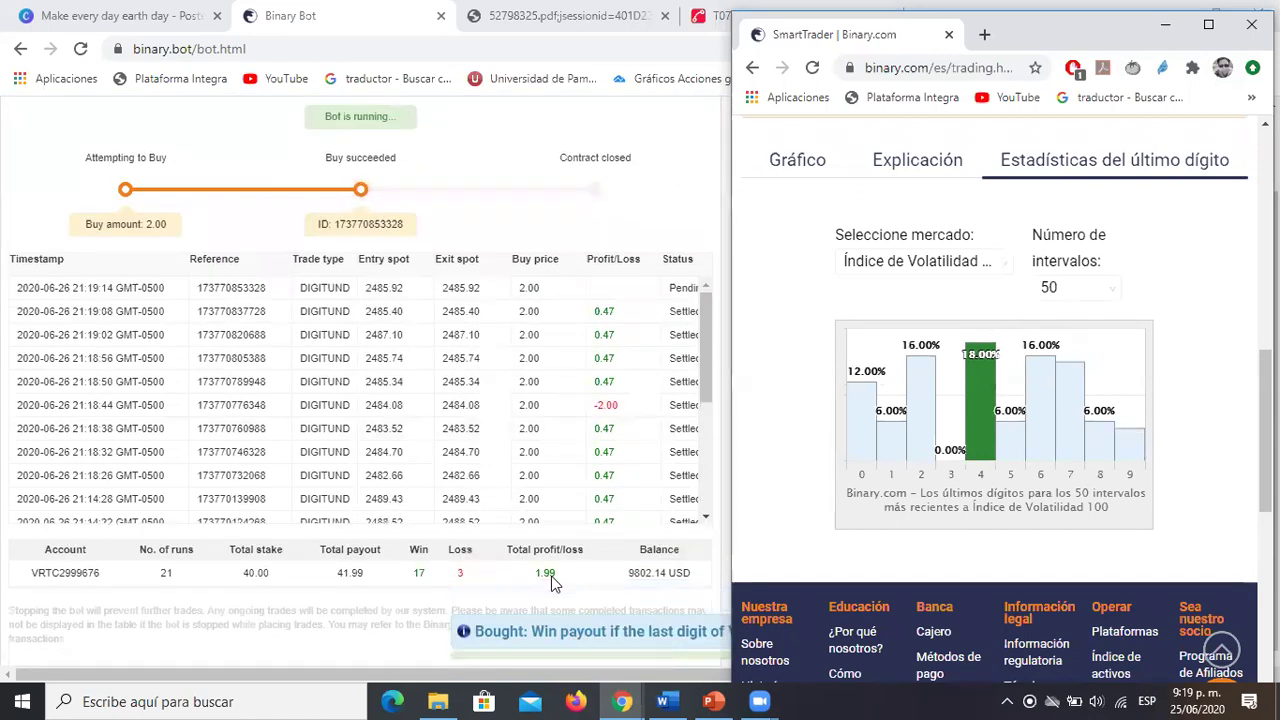
scroll(432, 401, "up", 1)
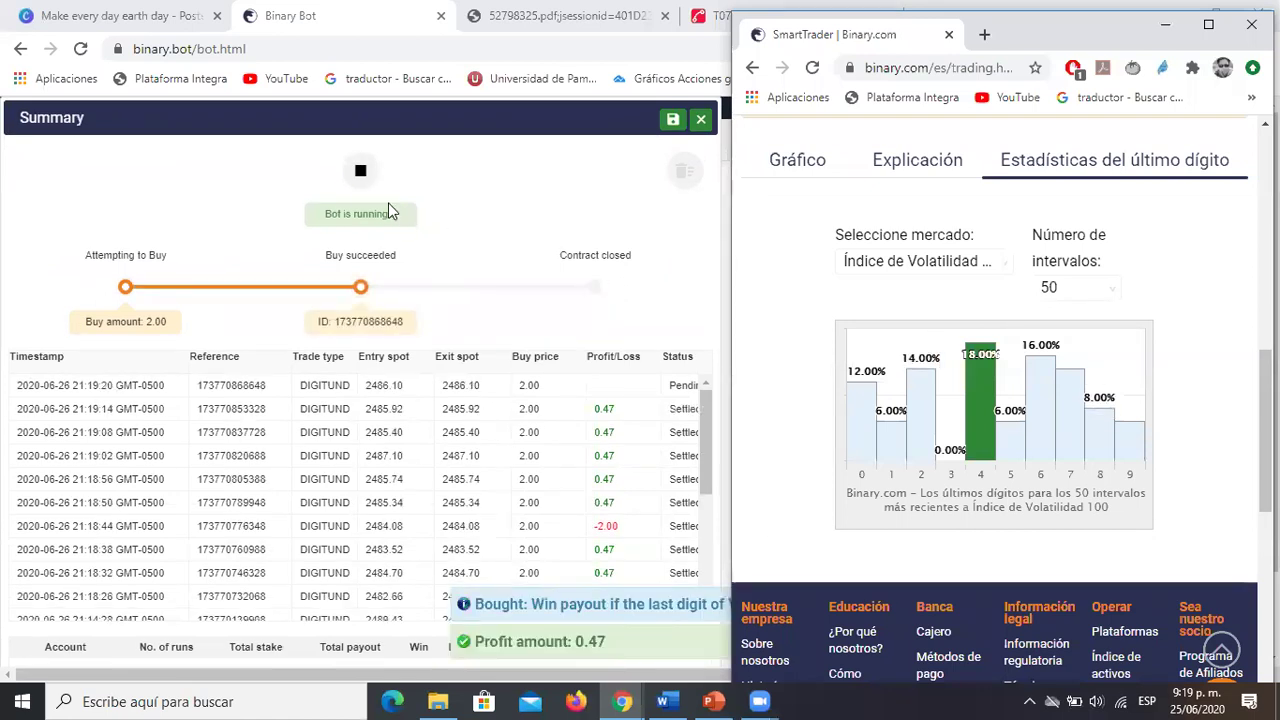
Step: Stop the bot, check its win, loss and profit totals, and redisplay the SmartTrader digit statistics
left_click(358, 173)
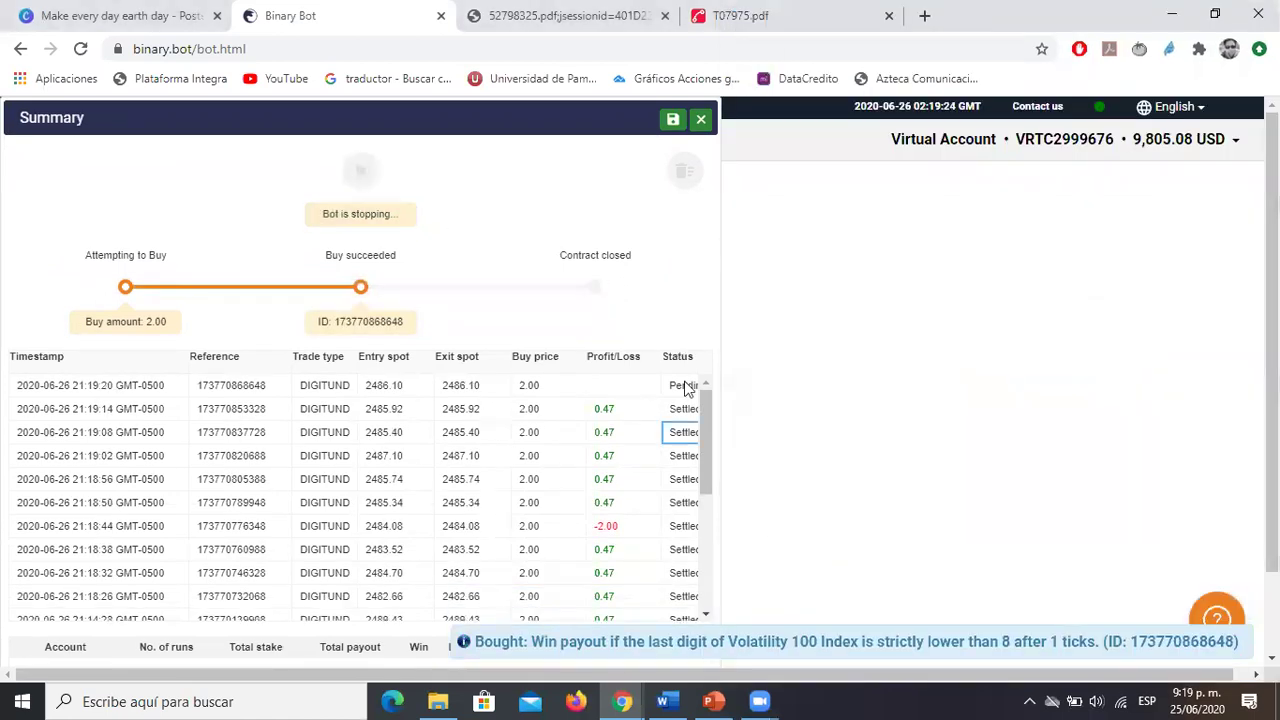
scroll(555, 578, "down", 1)
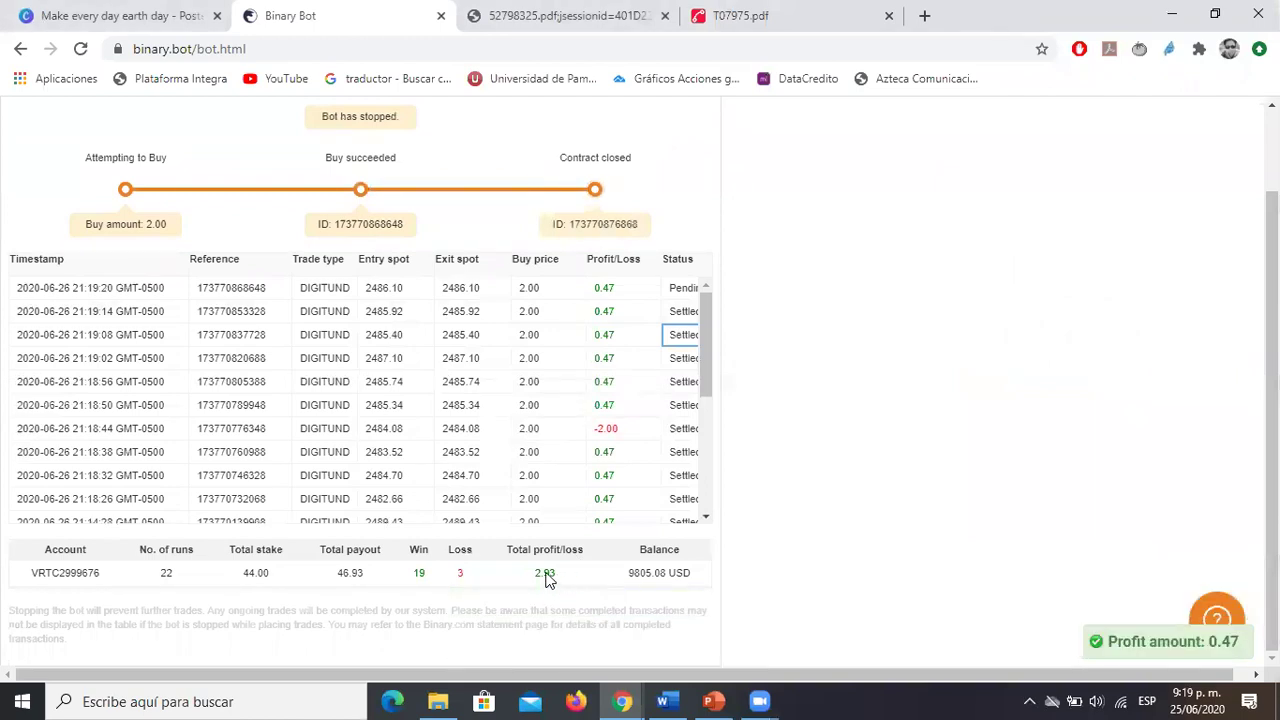
scroll(596, 538, "up", 1)
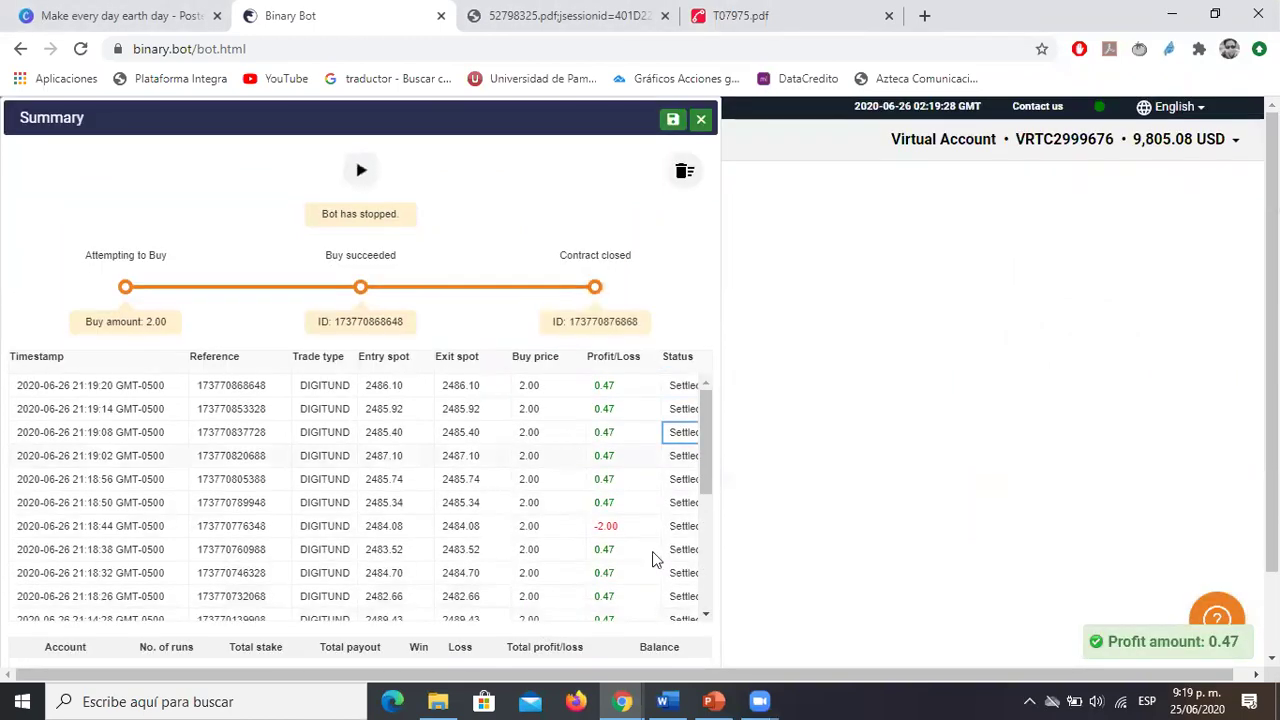
left_click(828, 615)
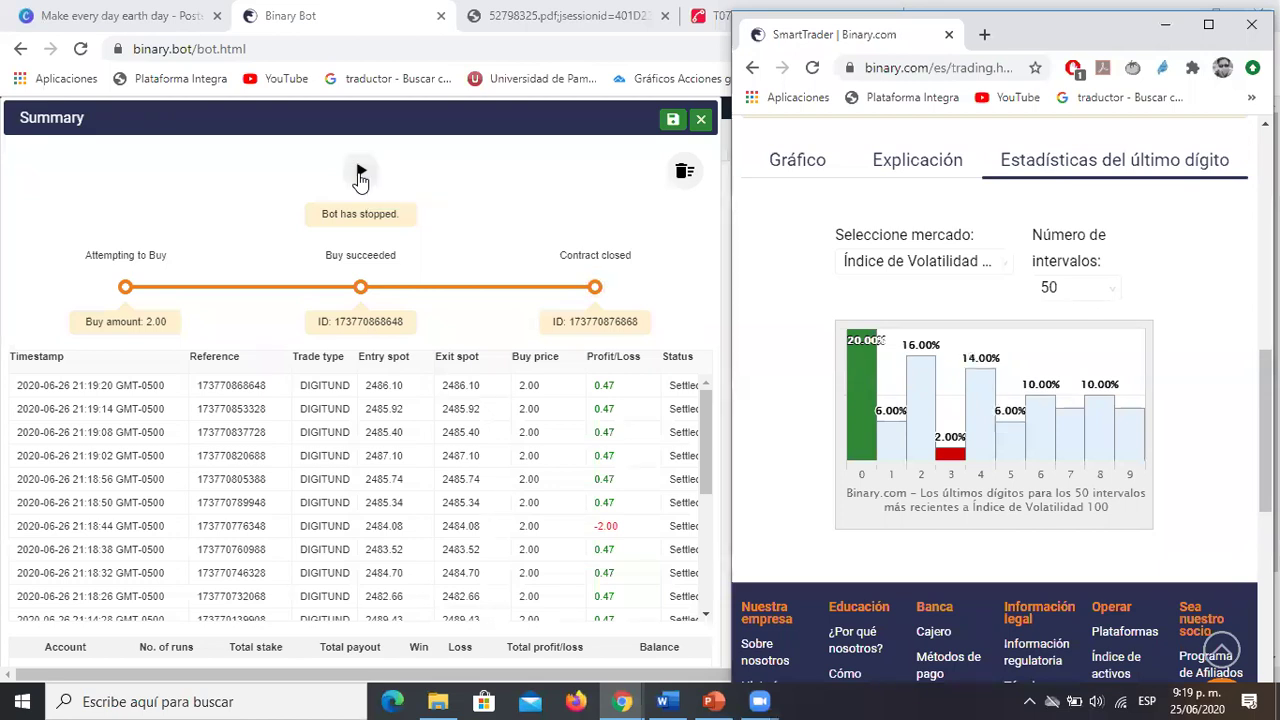
Step: Review the stopped bot's trades and totals while following how the percentages of digits 8 and 9 change in SmartTrader
left_click(551, 213)
scroll(673, 341, "down", 1)
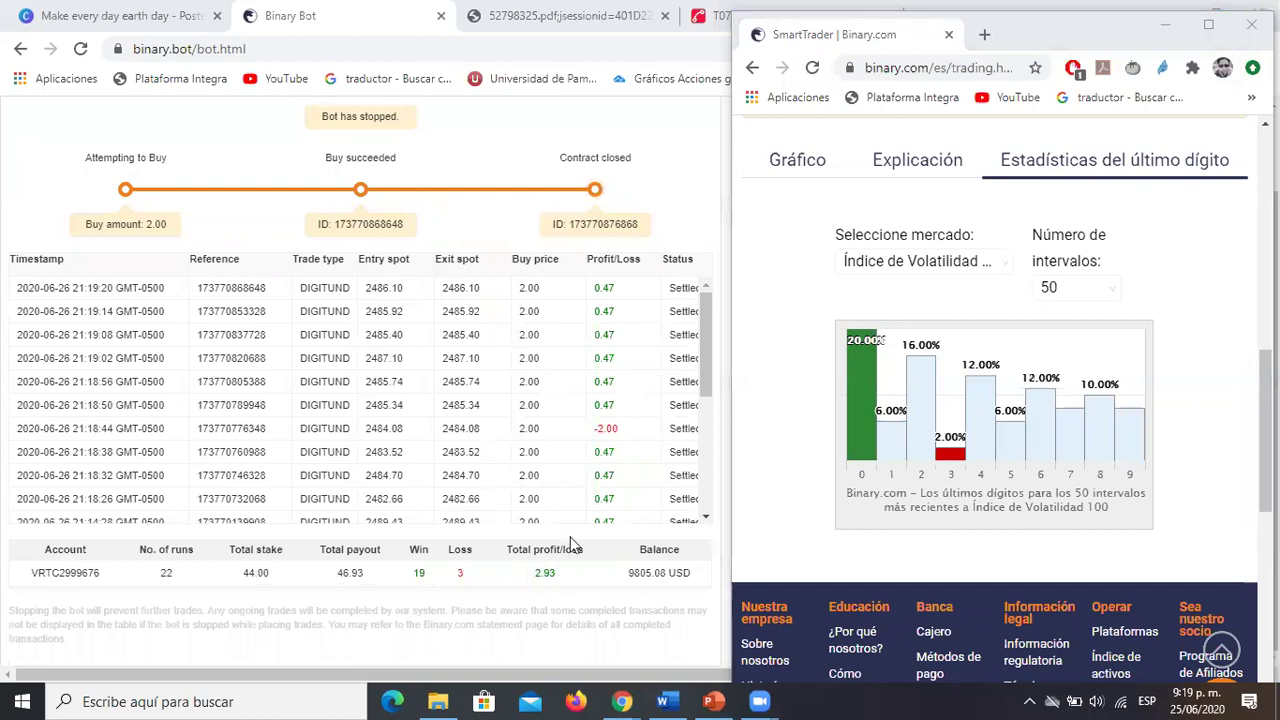
scroll(586, 334, "up", 1)
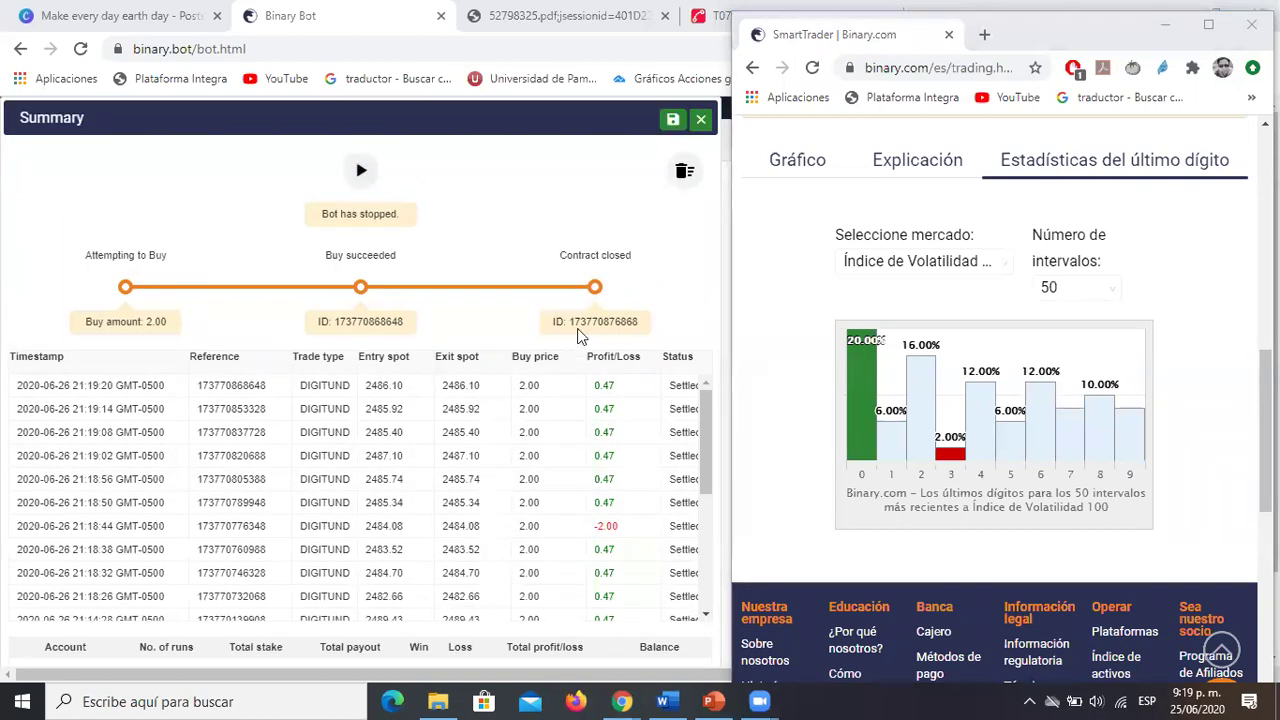
scroll(623, 320, "down", 1)
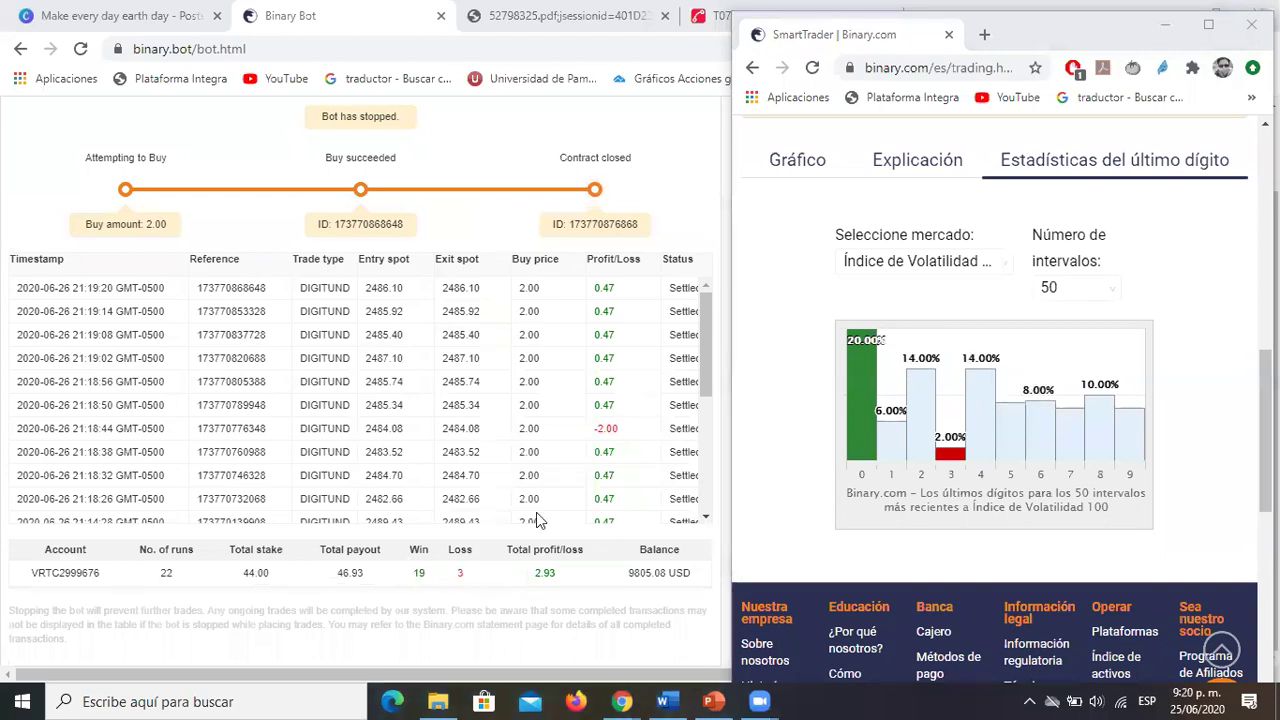
scroll(658, 272, "up", 1)
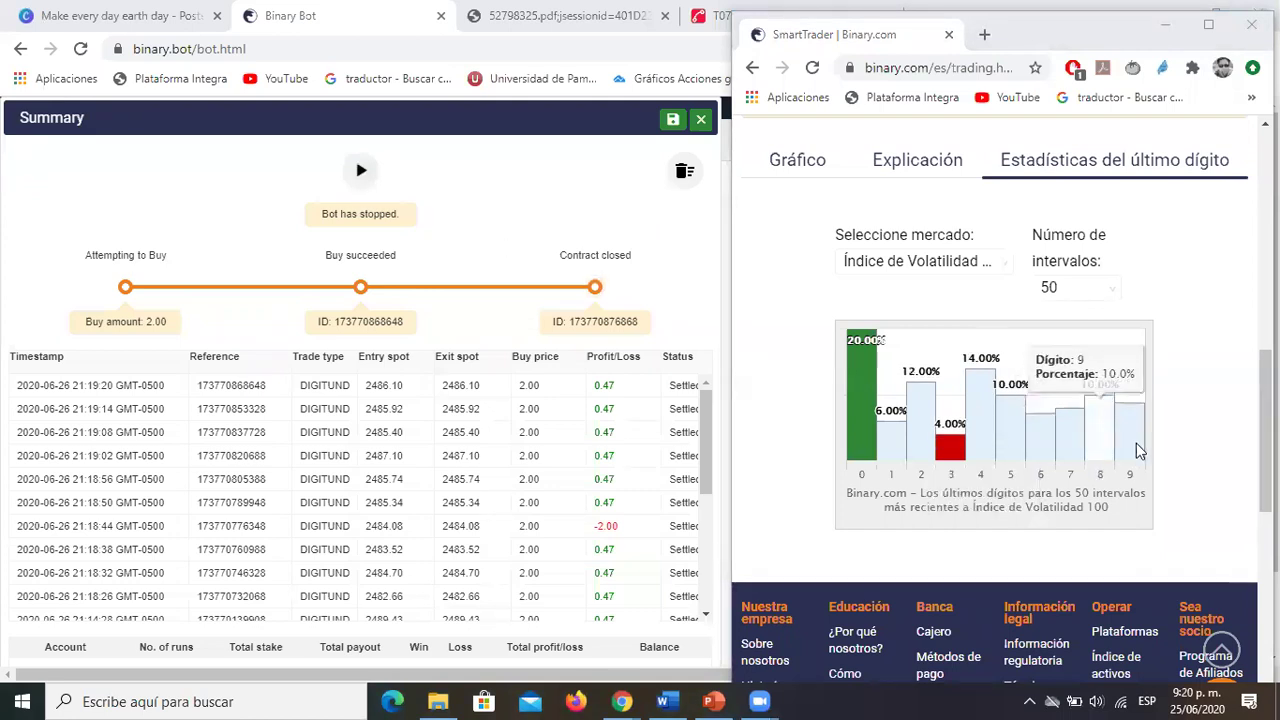
left_click(1194, 302)
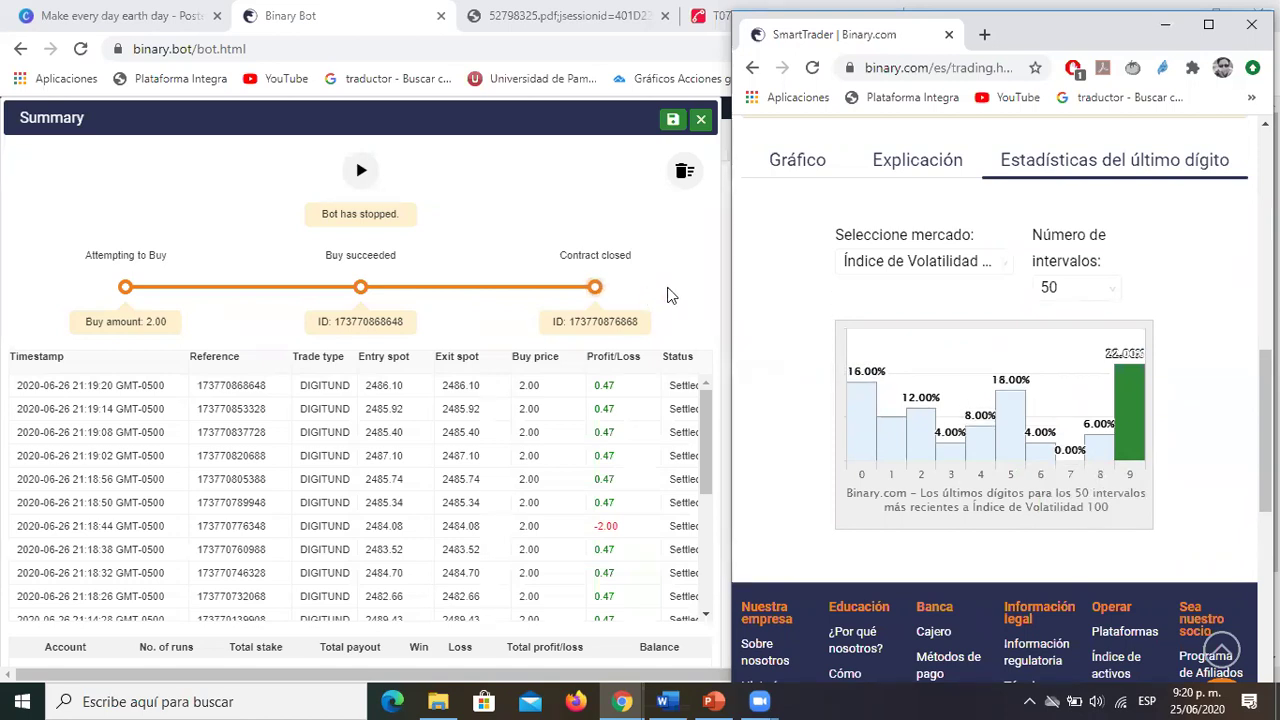
scroll(560, 480, "down", 1)
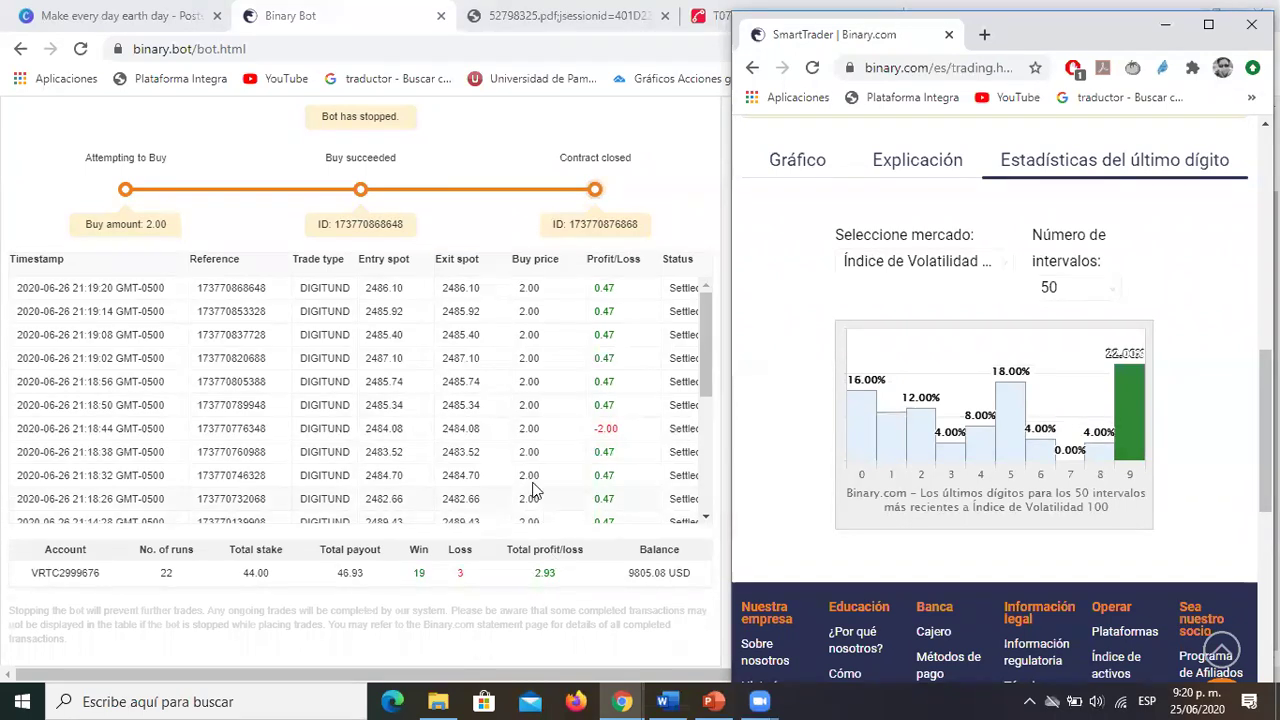
scroll(660, 251, "up", 1)
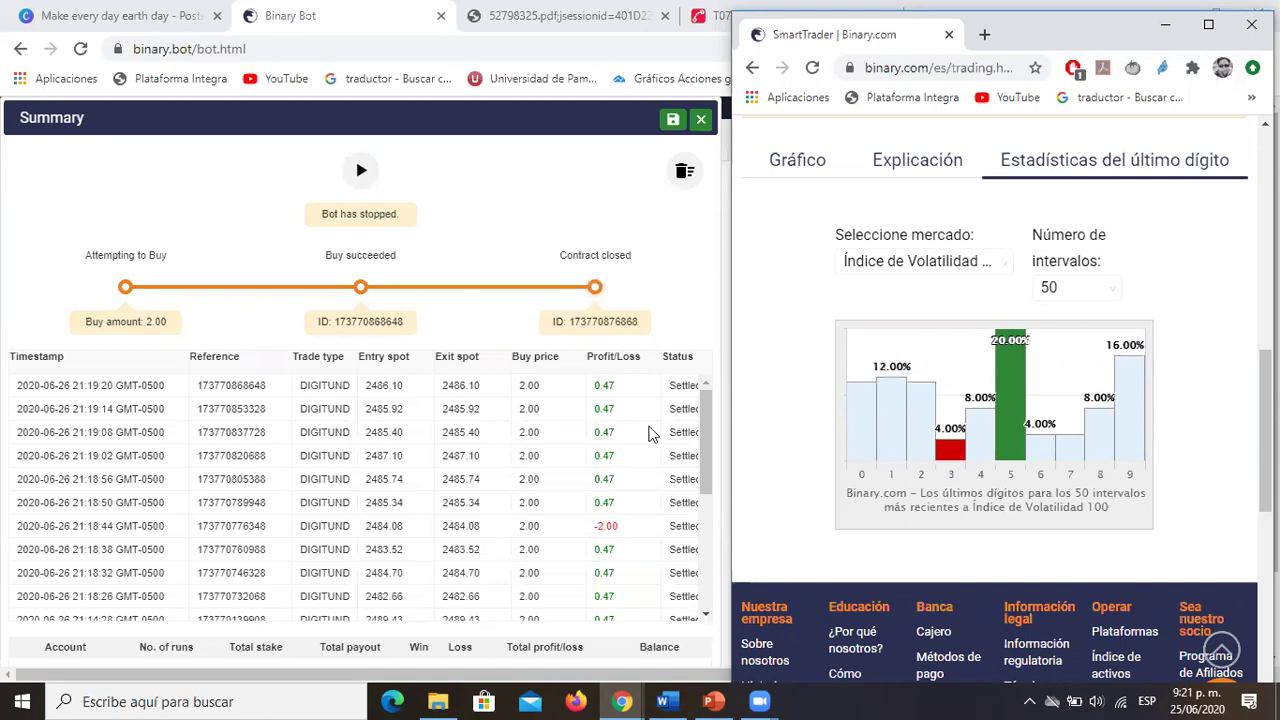
scroll(600, 470, "down", 1)
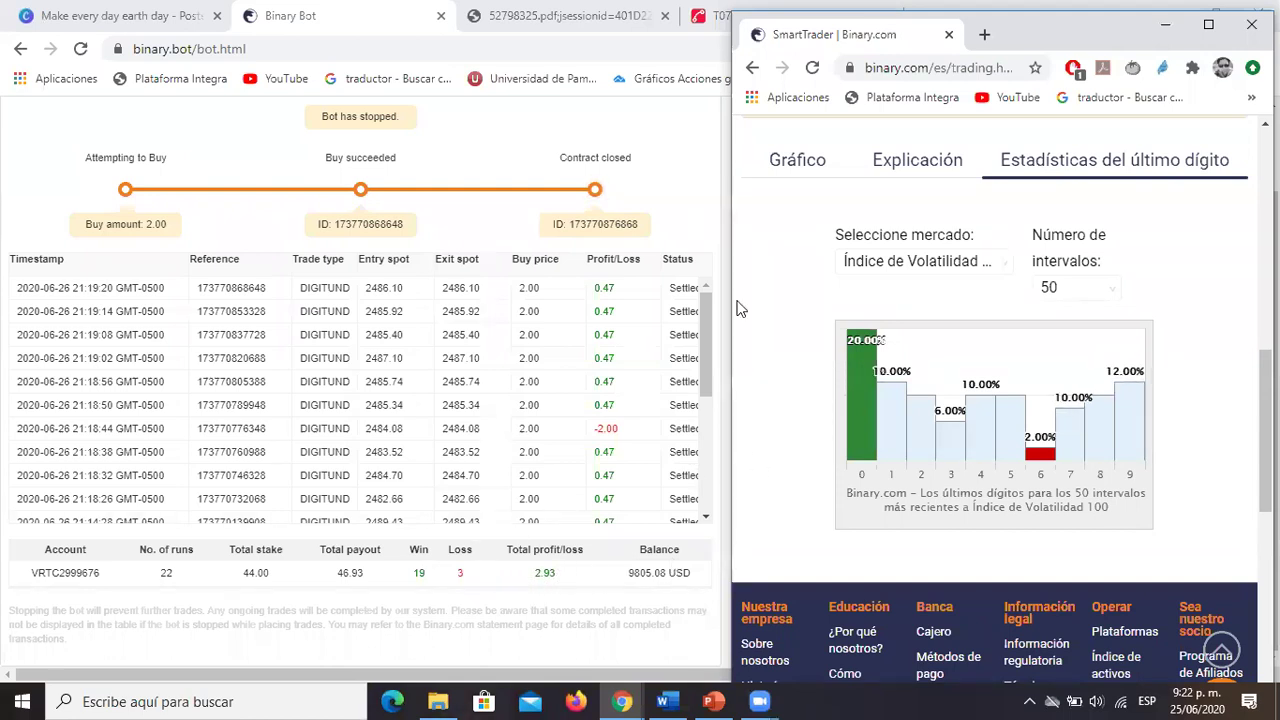
scroll(700, 212, "up", 1)
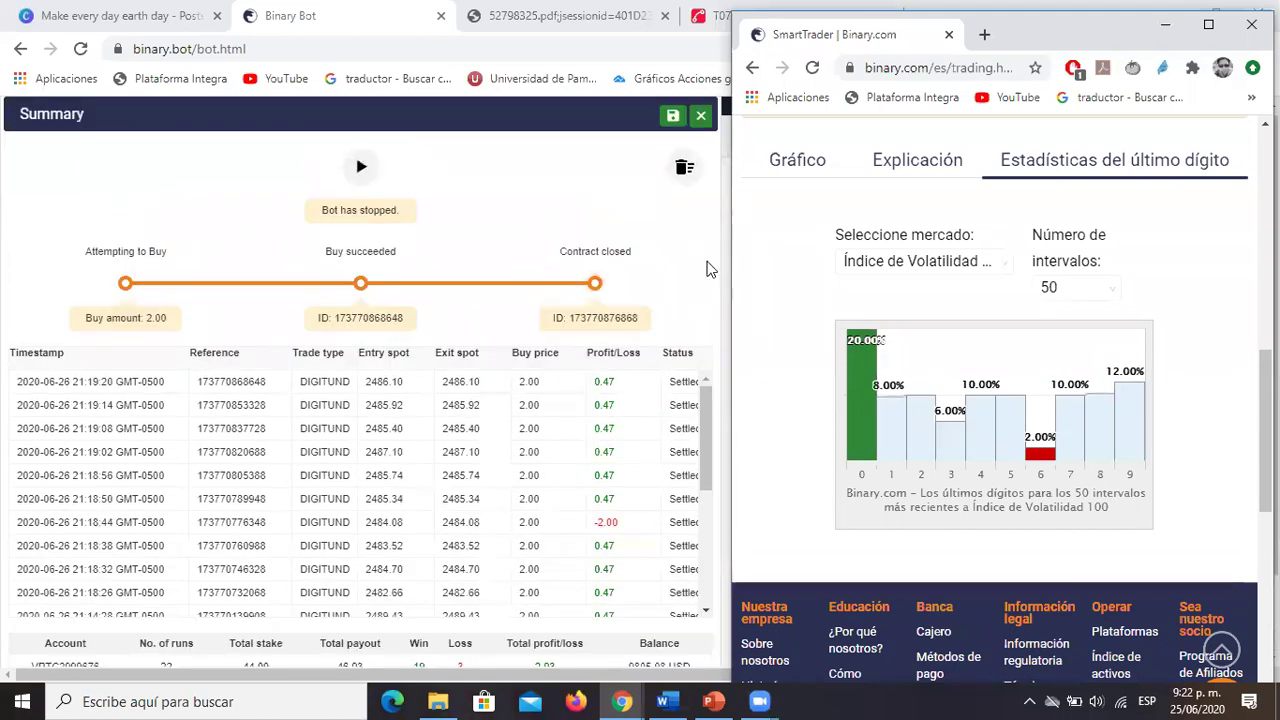
scroll(705, 266, "down", 1)
mouse_move(1148, 402)
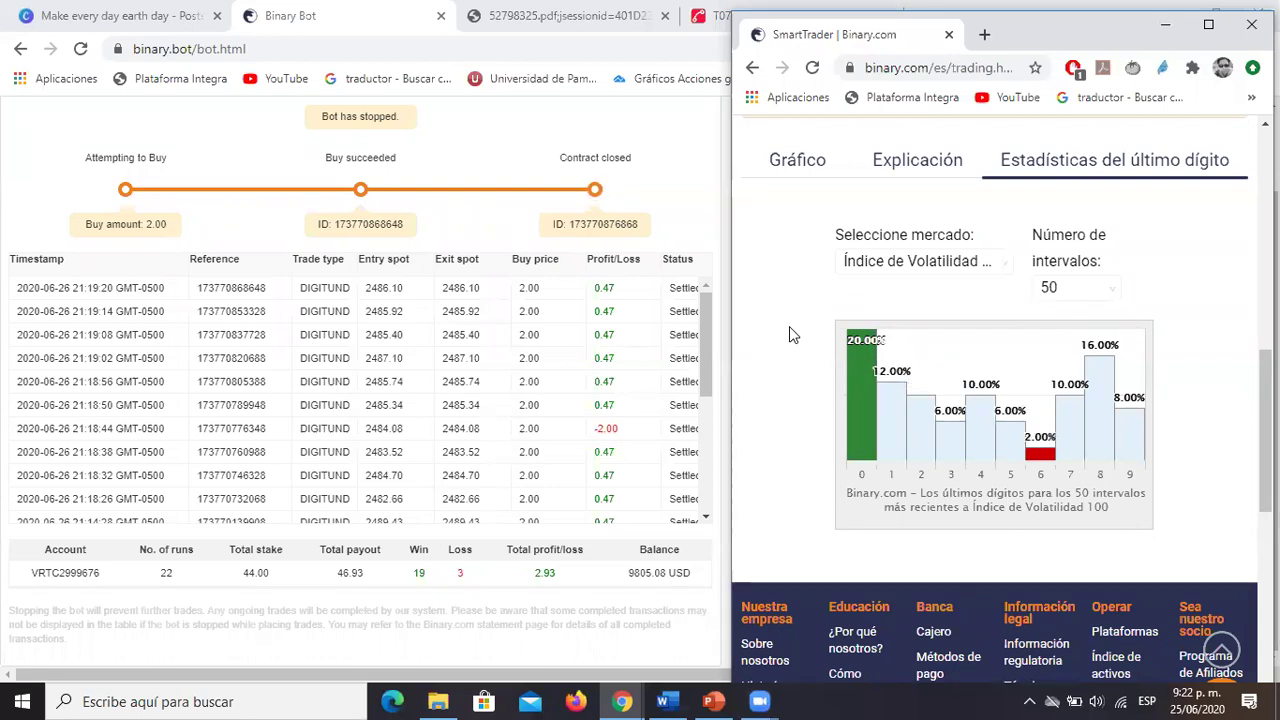
scroll(963, 288, "up", 1)
scroll(608, 148, "up", 1)
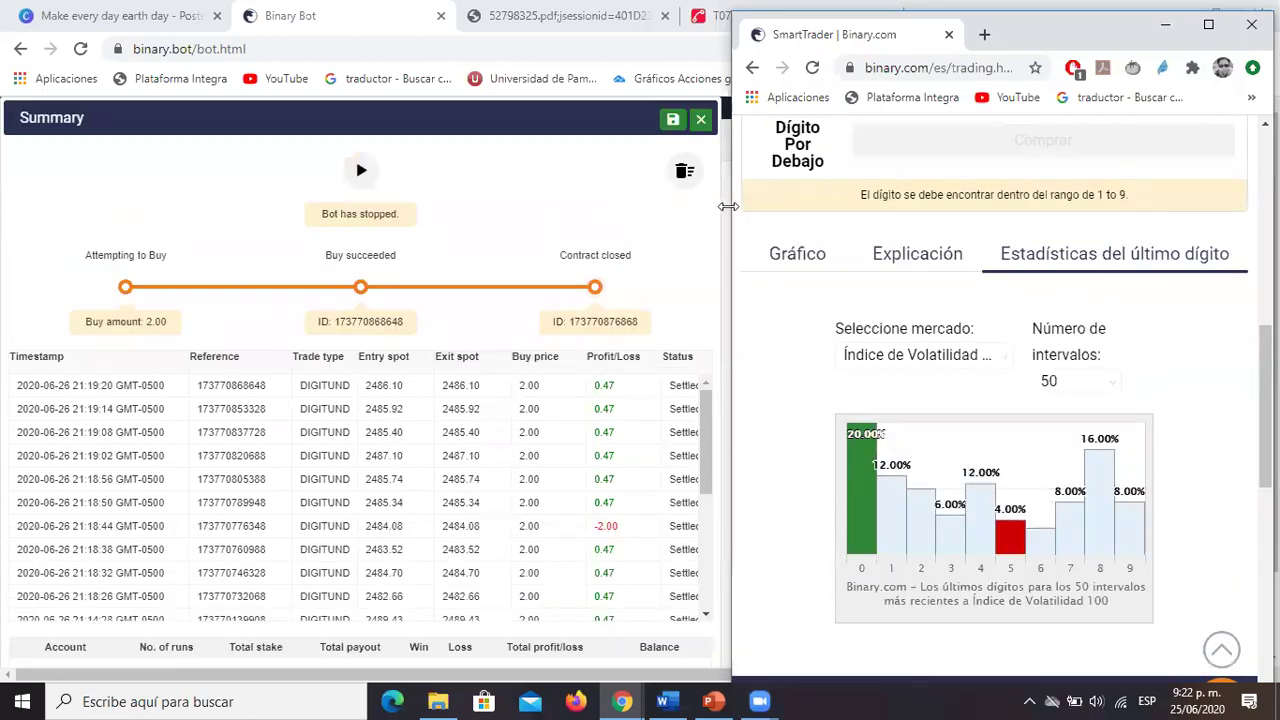
Step: Close the Summary window to expose the trade contract block and bring the SmartTrader digit statistics up beside it
left_click(198, 103)
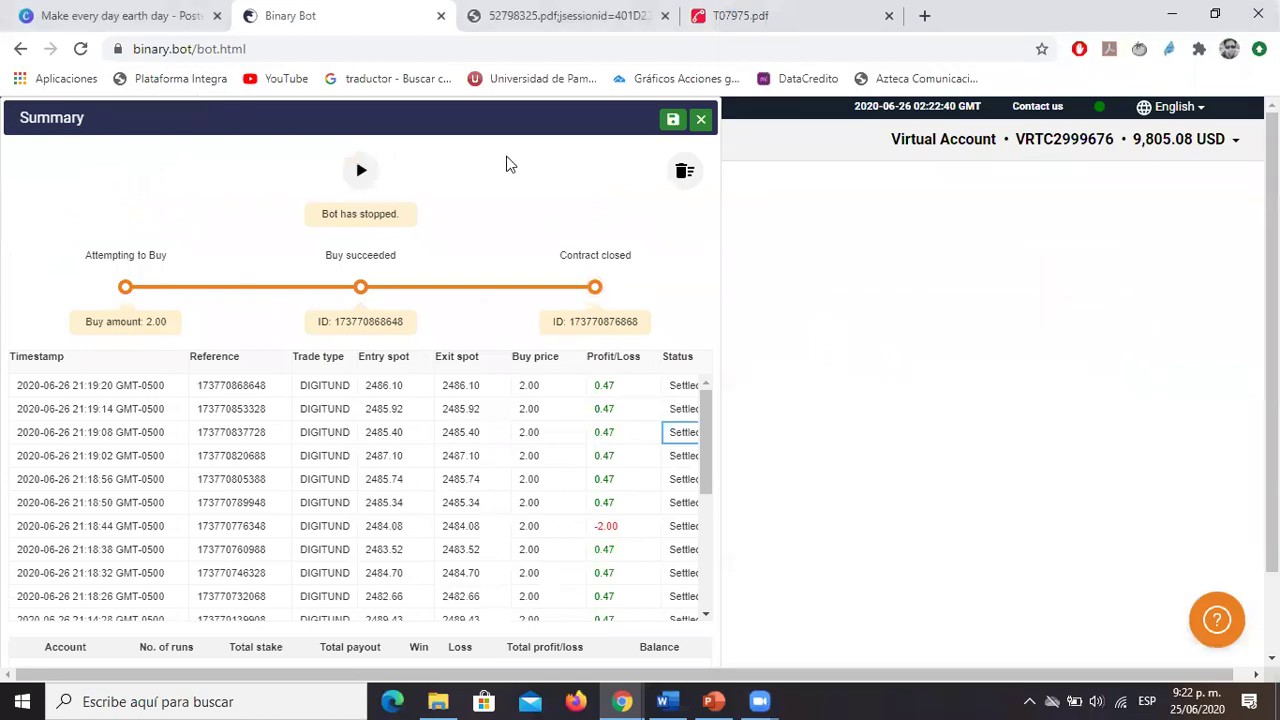
left_click_drag(180, 117, 272, 117)
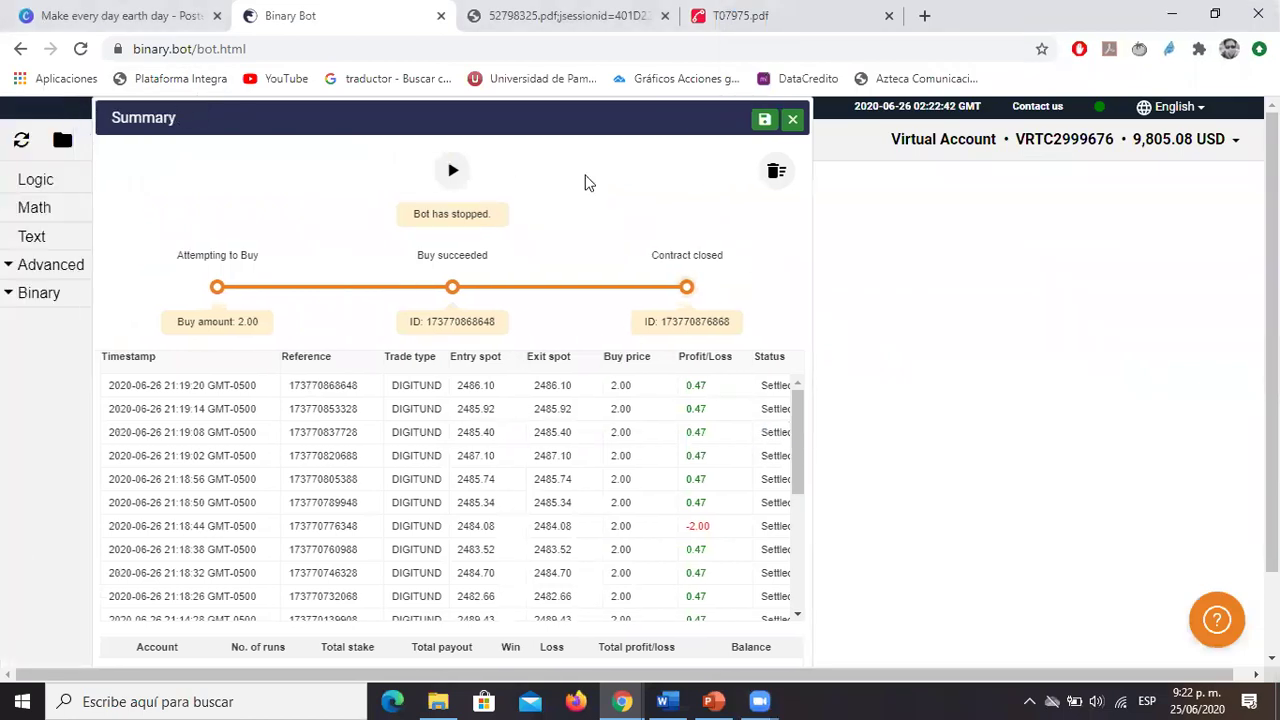
left_click_drag(587, 183, 786, 194)
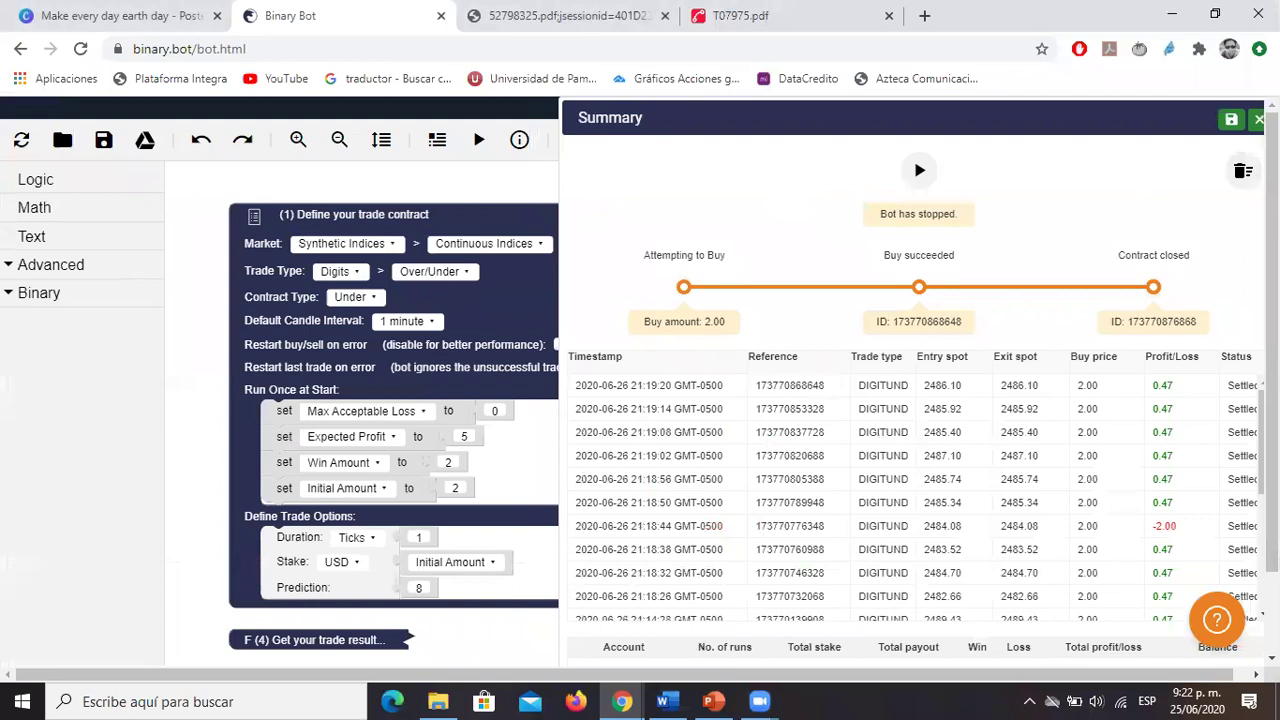
left_click(1258, 119)
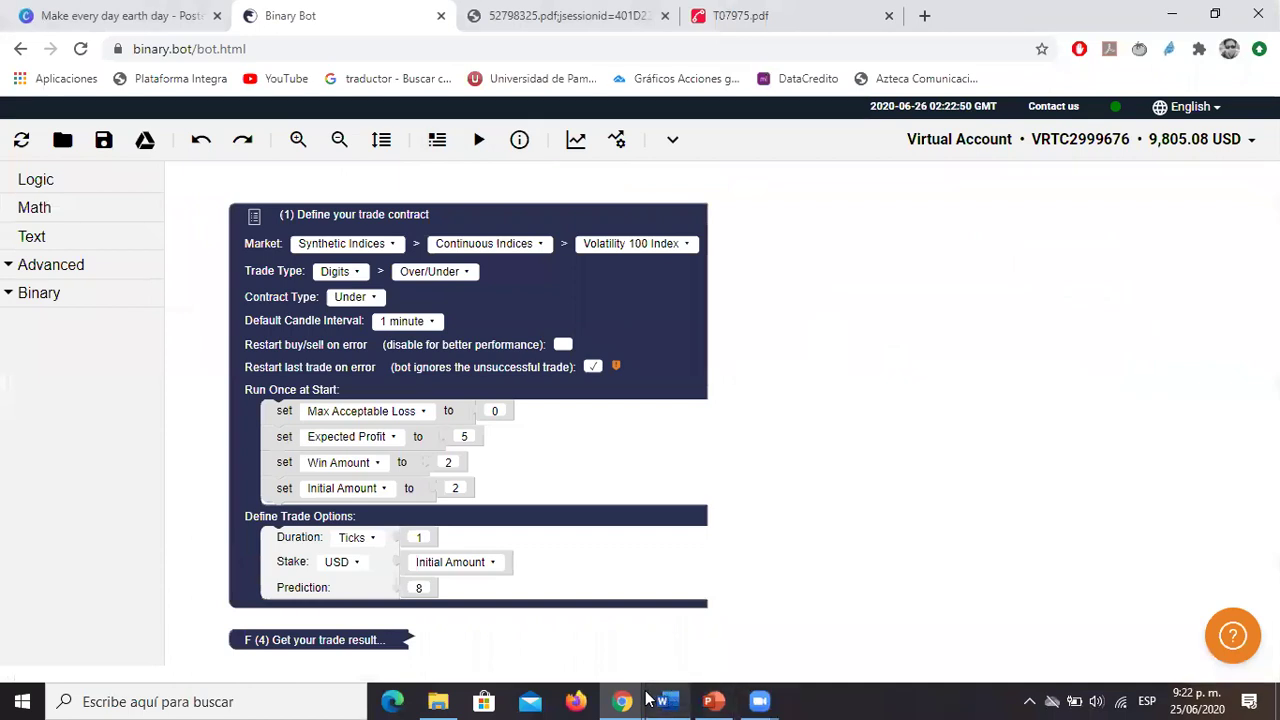
mouse_move(622, 701)
left_click(830, 610)
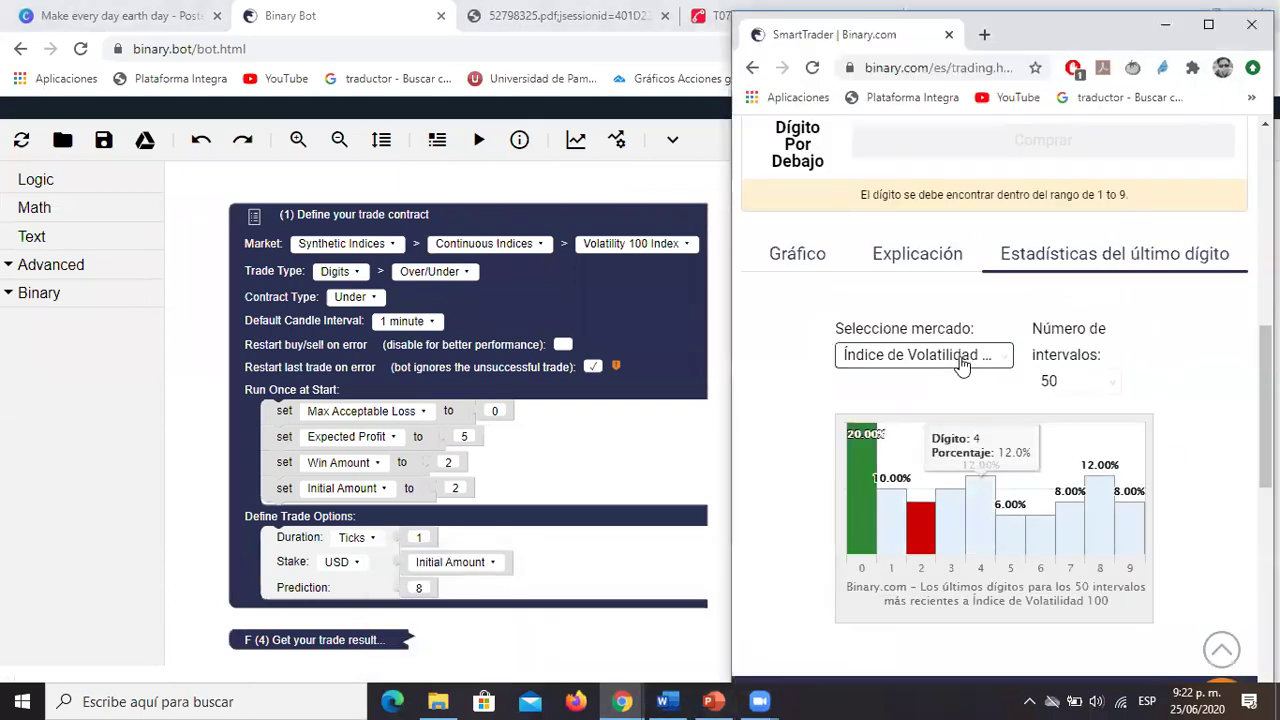
Step: Choose Índice de Volatilidad 100 as the market for SmartTrader's last-digit statistics
left_click(955, 355)
scroll(942, 500, "down", 2)
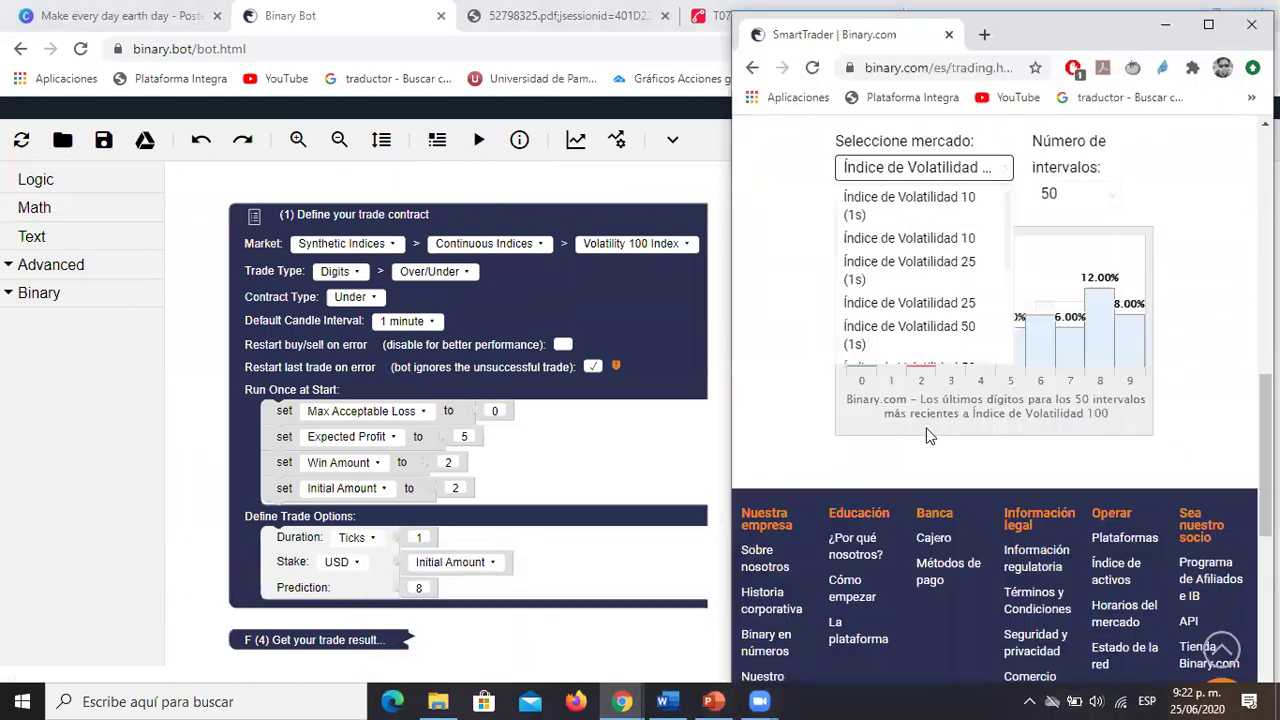
scroll(957, 313, "down", 3)
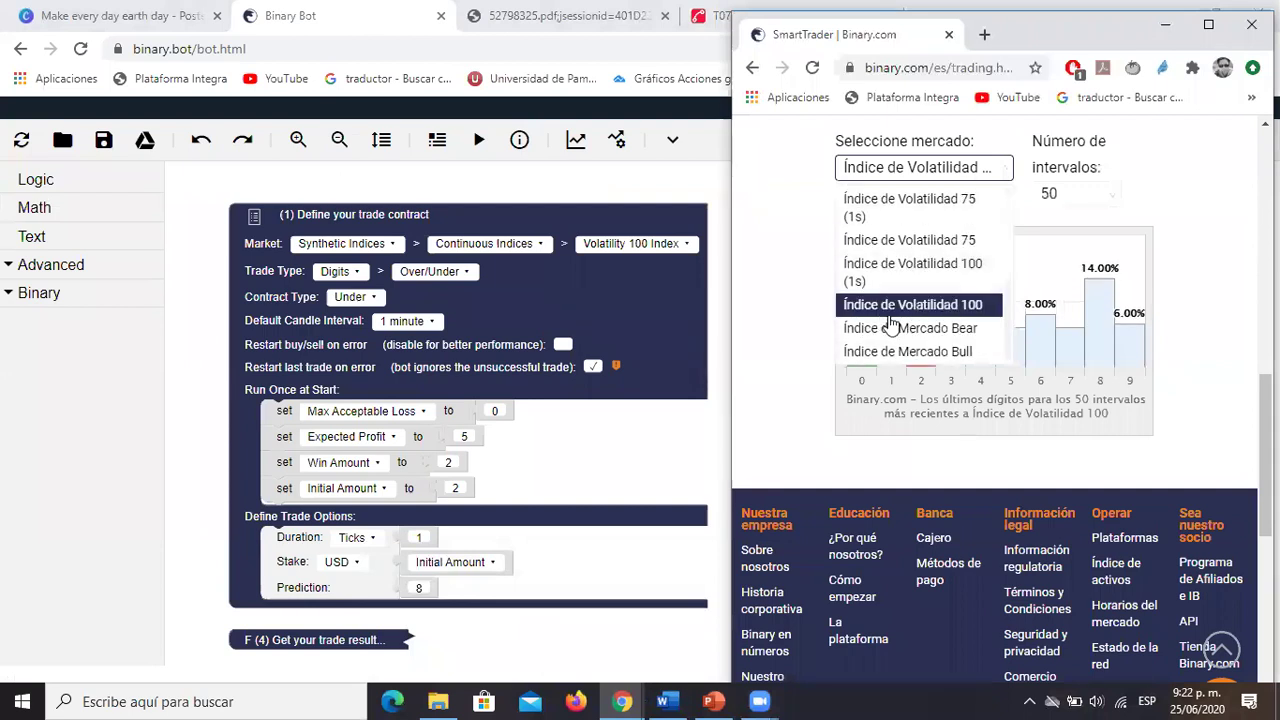
left_click(898, 308)
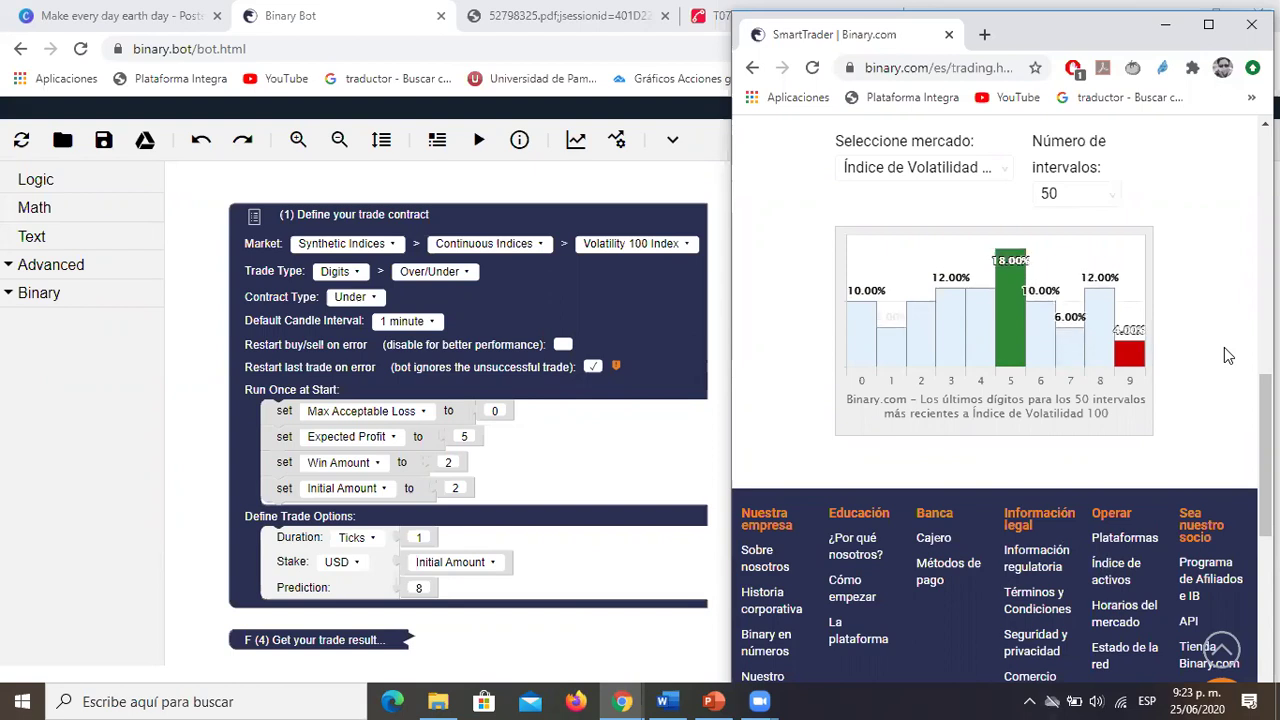
Step: Run the bot again and move its Summary window aside to show the SmartTrader digit statistics next to it
left_click(479, 139)
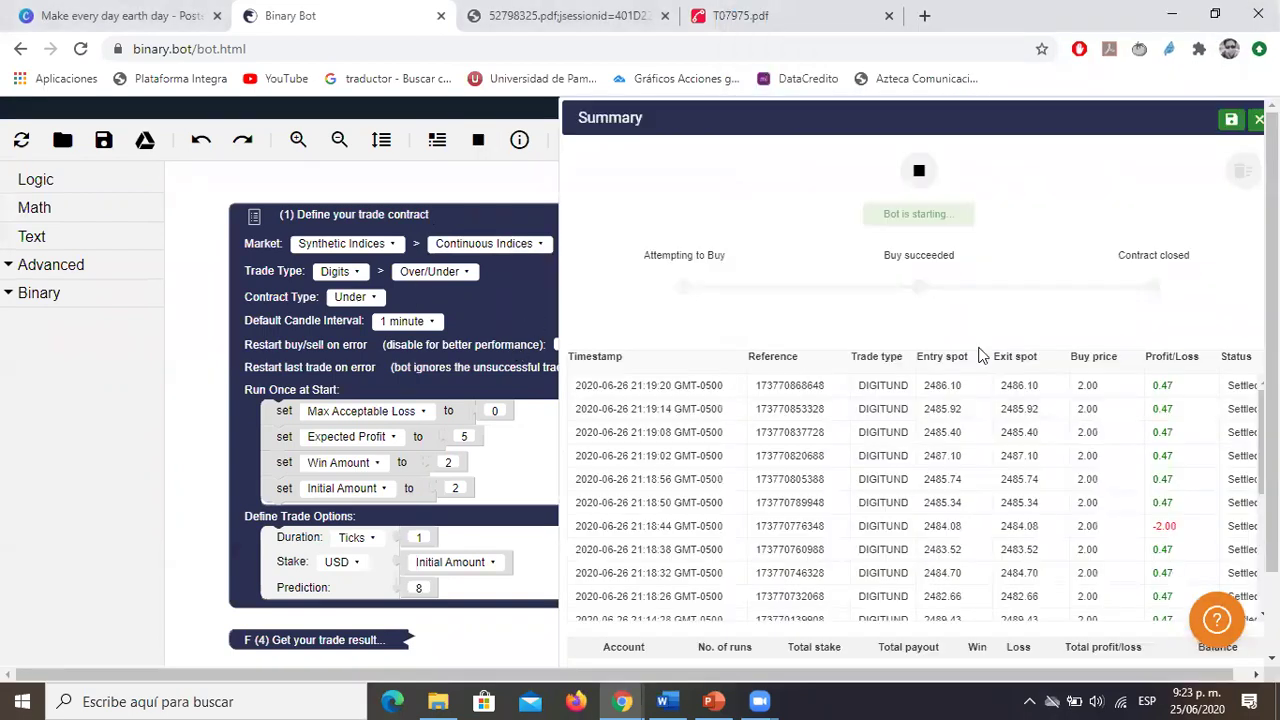
left_click_drag(1106, 123, 507, 172)
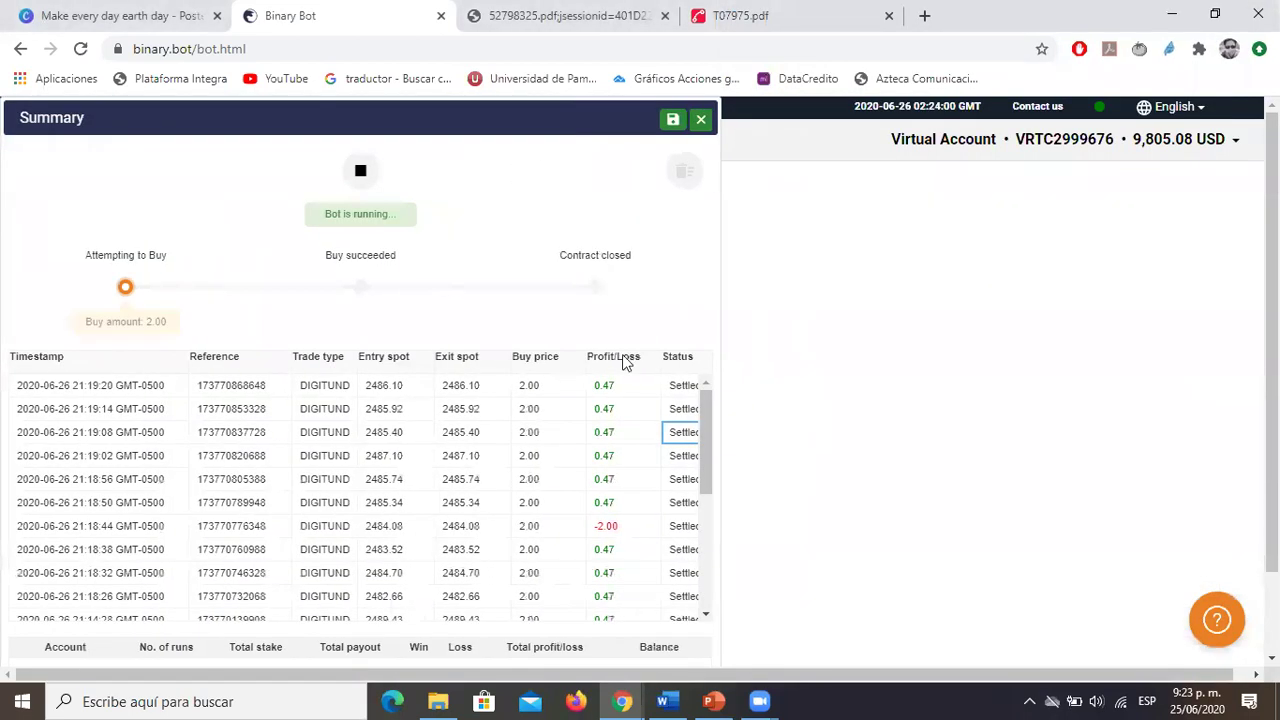
mouse_move(622, 701)
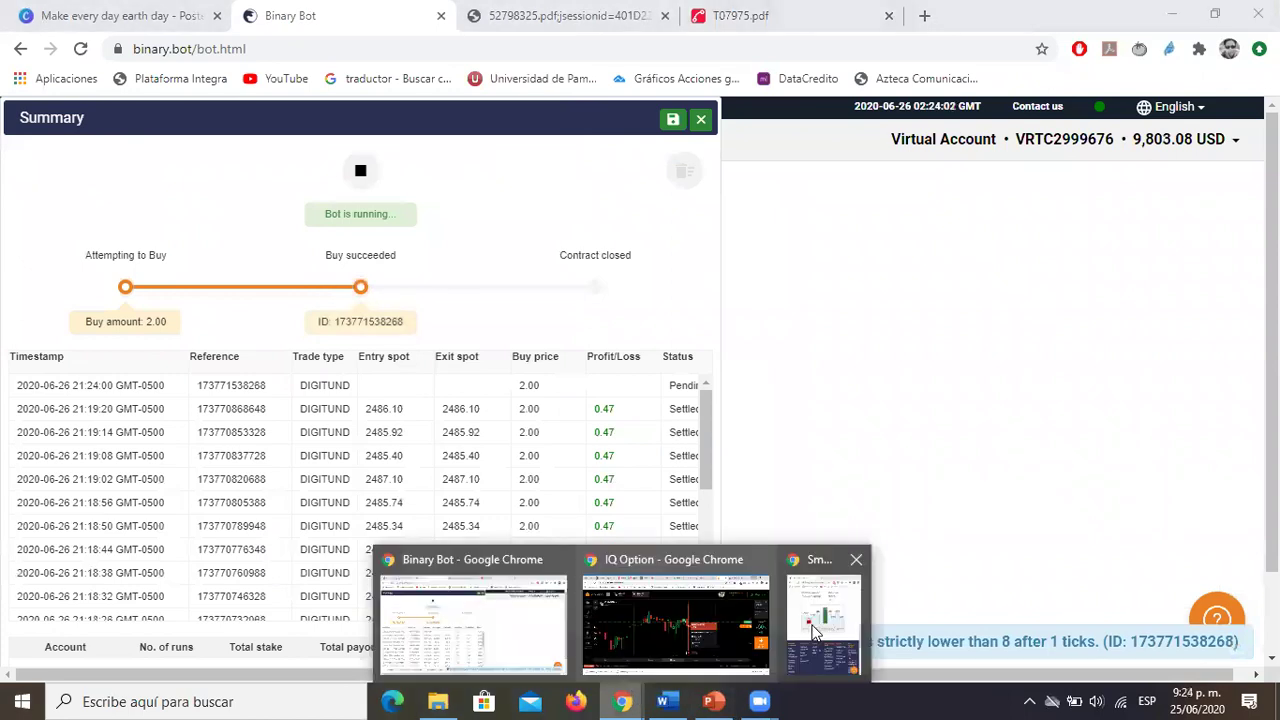
left_click(820, 615)
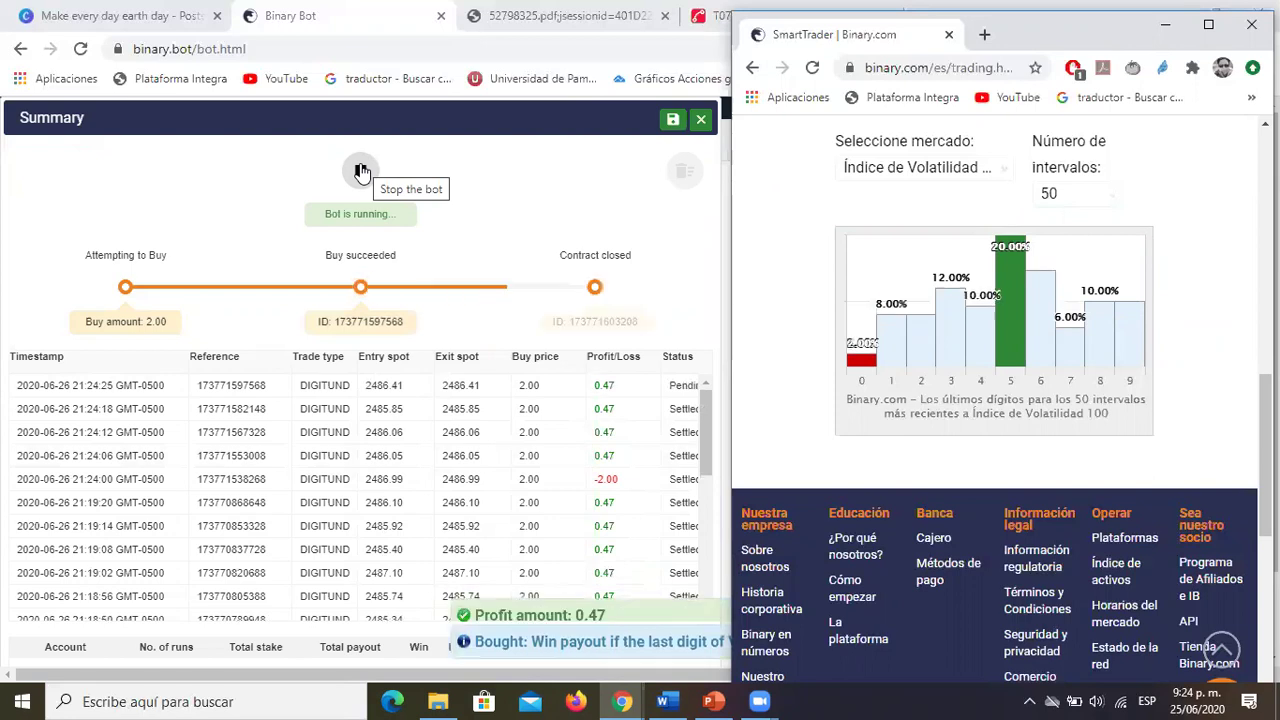
Step: Stop the bot, check its run totals in the Summary, and bring the SmartTrader digit statistics back beside it
left_click(362, 172)
scroll(893, 380, "down", 1)
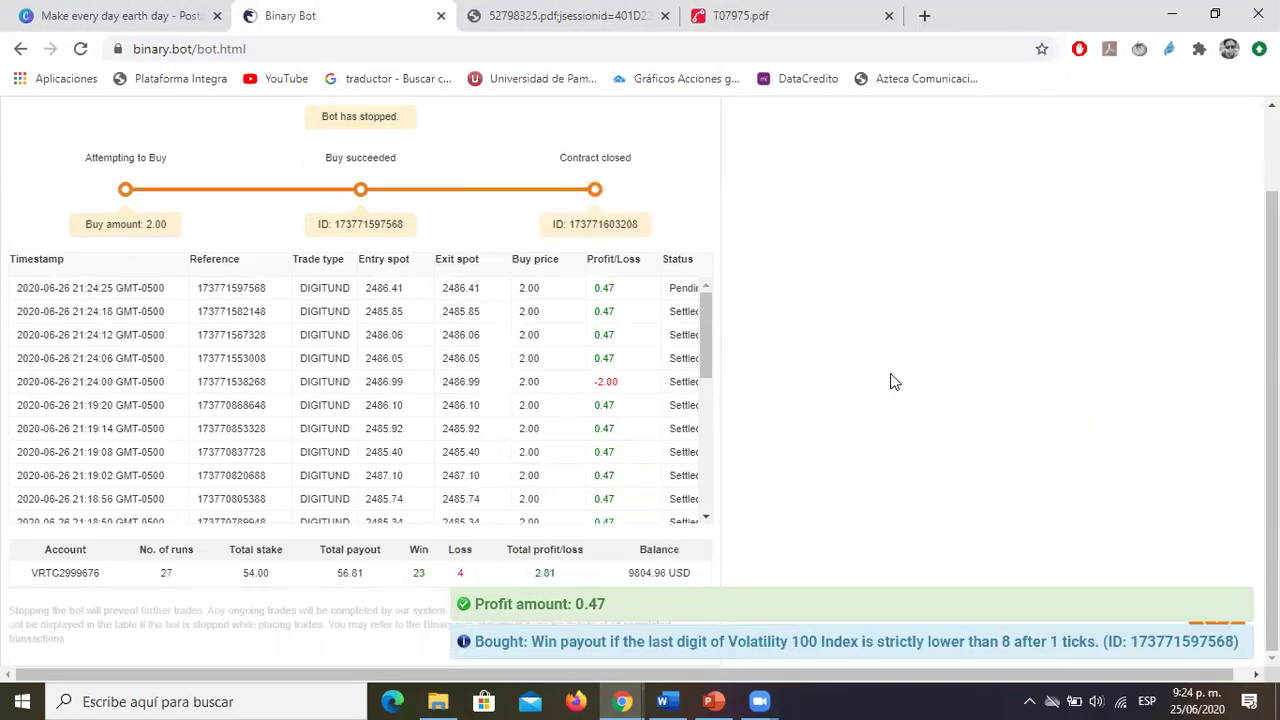
scroll(843, 526, "up", 1)
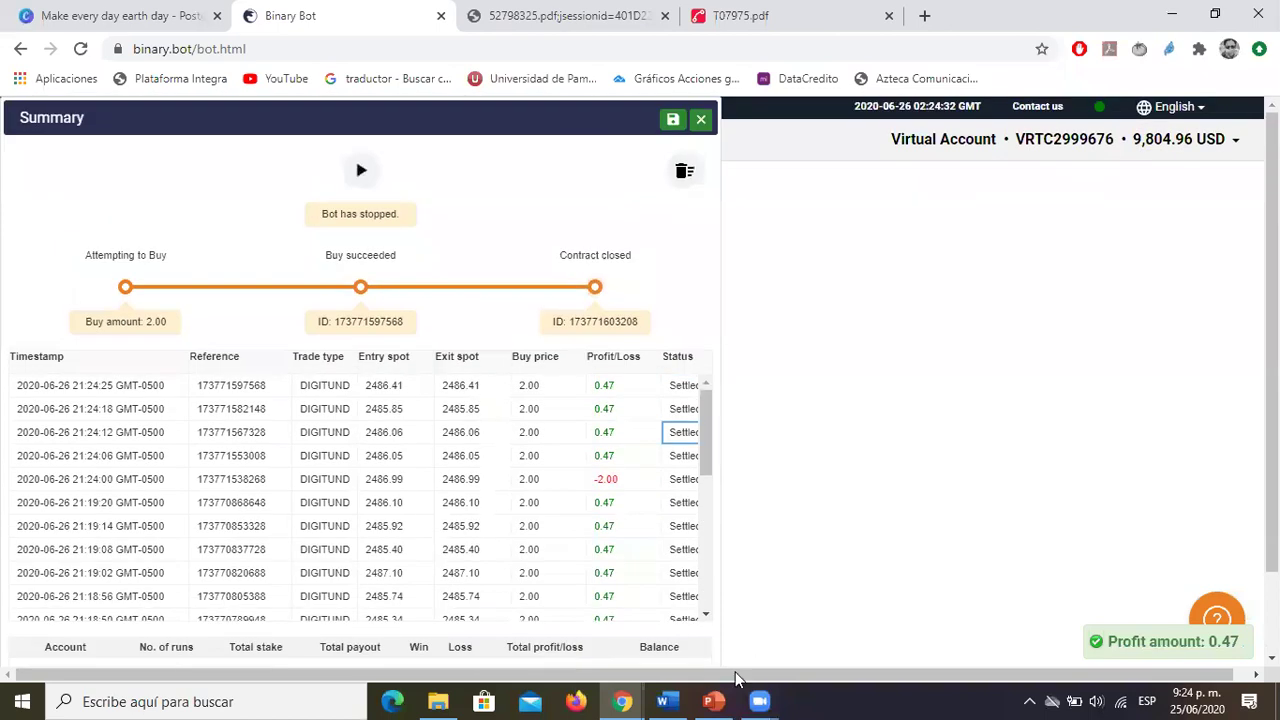
mouse_move(622, 701)
left_click(829, 614)
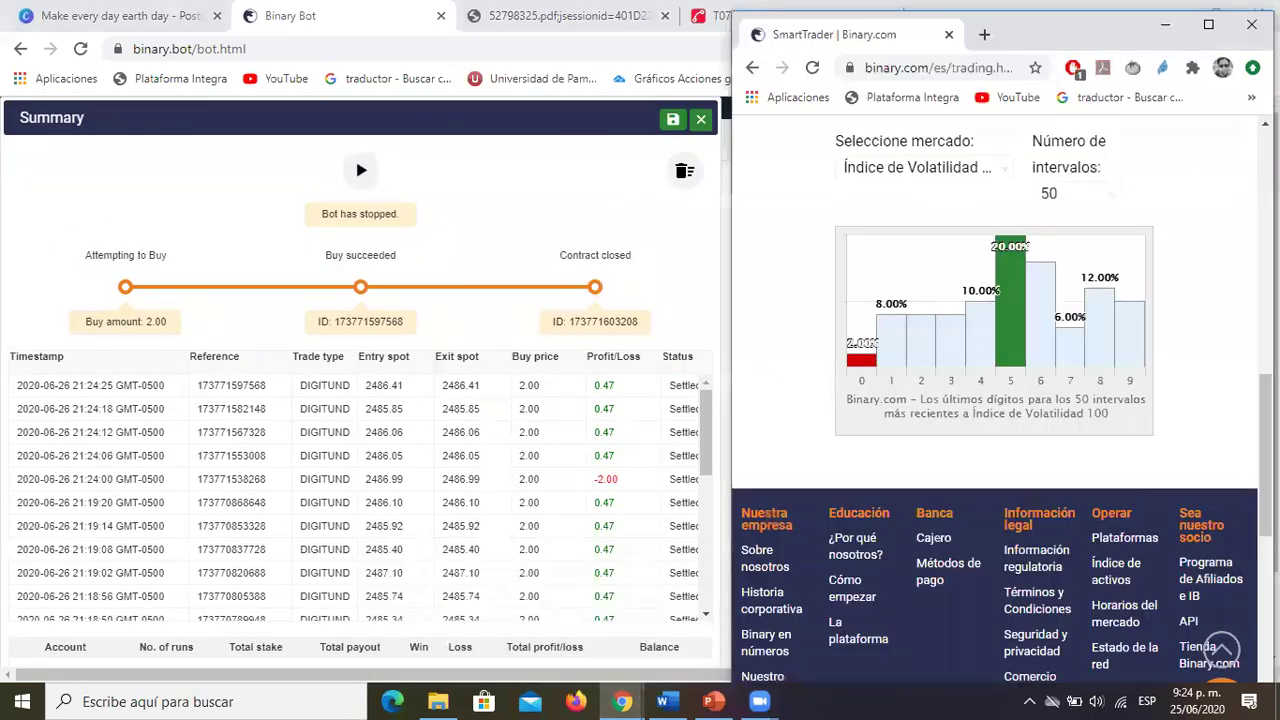